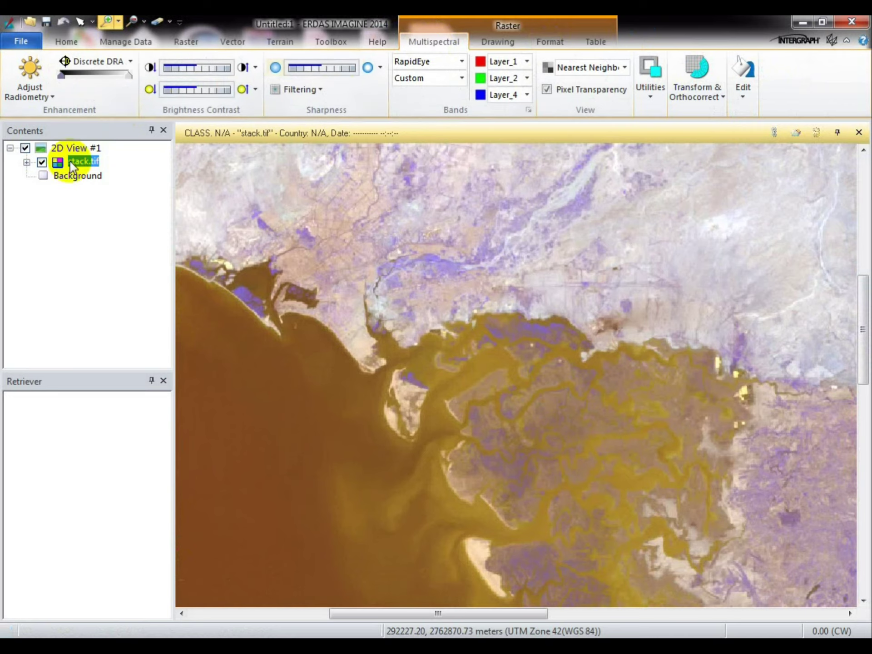
# - Set the display bands of stack.tif to Layer_5 for red, Layer_4 for green and Layer_2 for blue
pyautogui.click(504, 61)
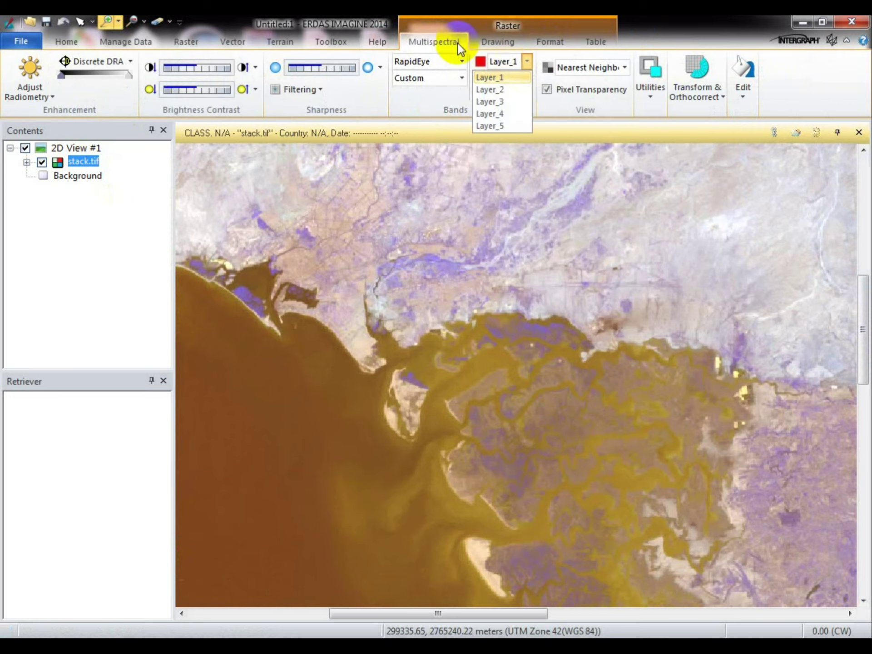
pyautogui.click(495, 127)
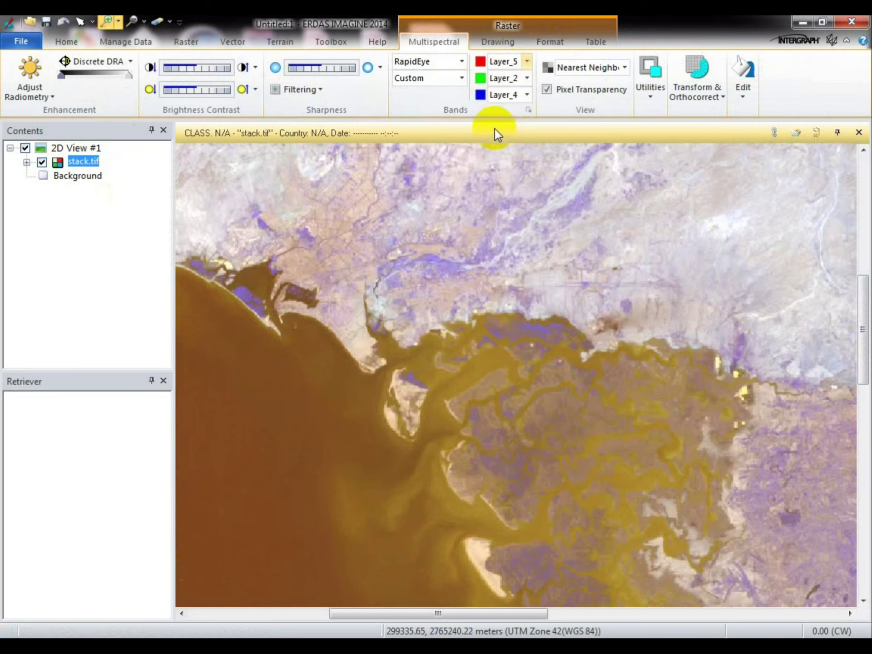
pyautogui.click(511, 78)
pyautogui.click(497, 131)
pyautogui.click(509, 94)
pyautogui.click(503, 124)
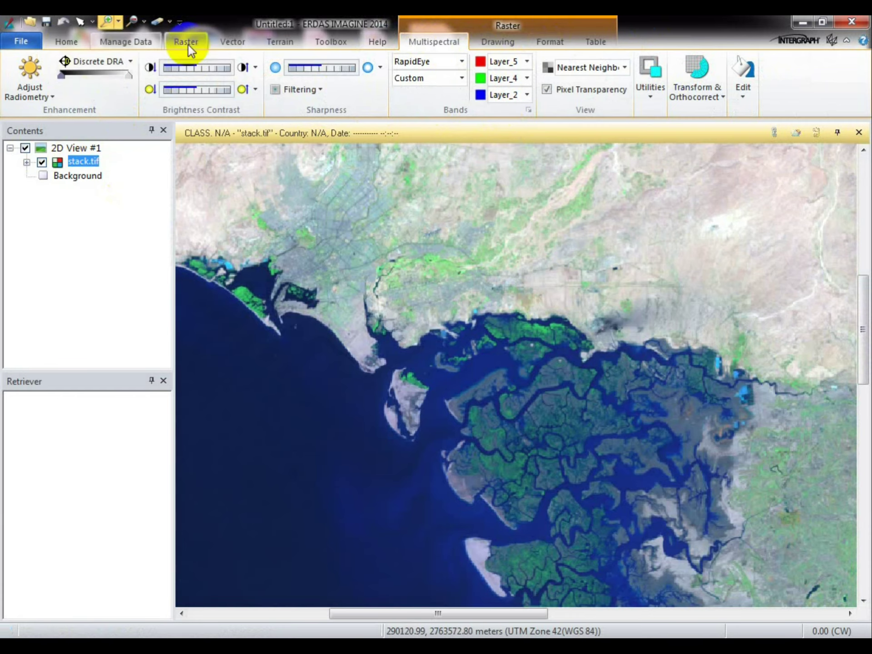
# - Draw a rectangular AOI over the coastal city, creeks and adjoining sea, with its upper-left corner at about 279947, 2764598, and deselect it
pyautogui.click(503, 45)
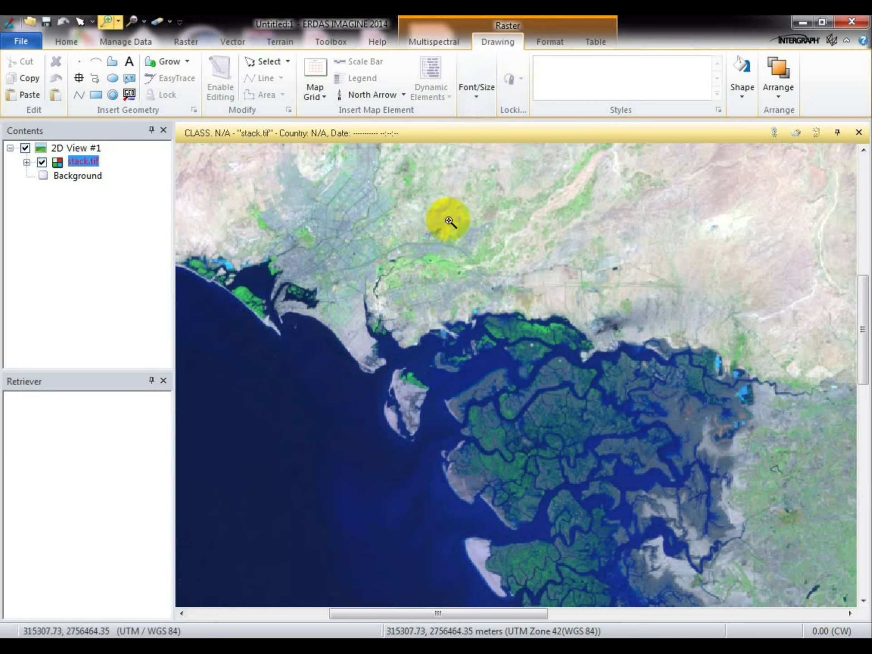
pyautogui.scroll(-3, 287, 184)
pyautogui.scroll(2, 293, 181)
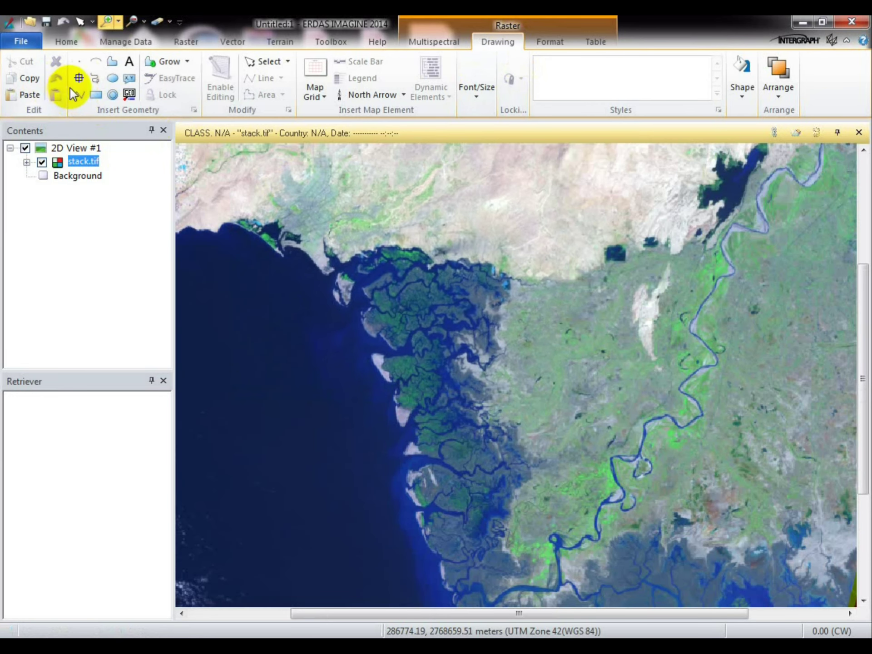
pyautogui.click(97, 94)
pyautogui.scroll(2, 653, 205)
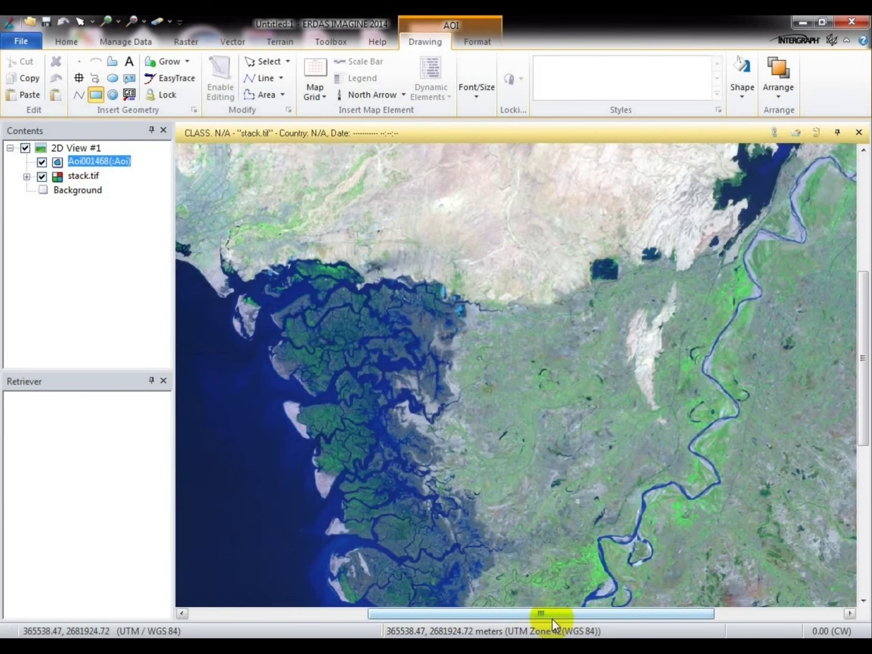
pyautogui.moveTo(552, 619); pyautogui.dragTo(471, 613)
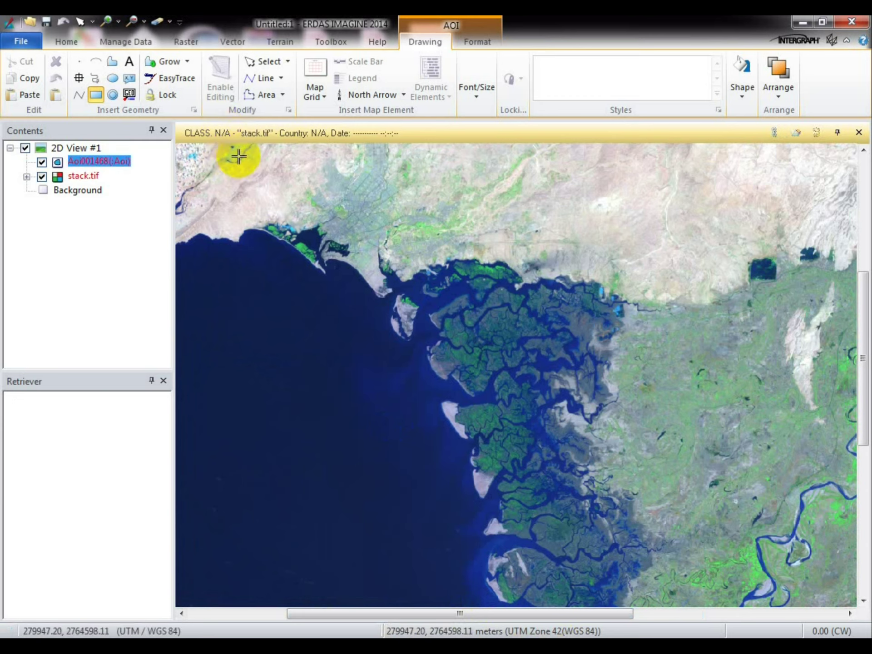
pyautogui.moveTo(239, 157); pyautogui.dragTo(689, 535)
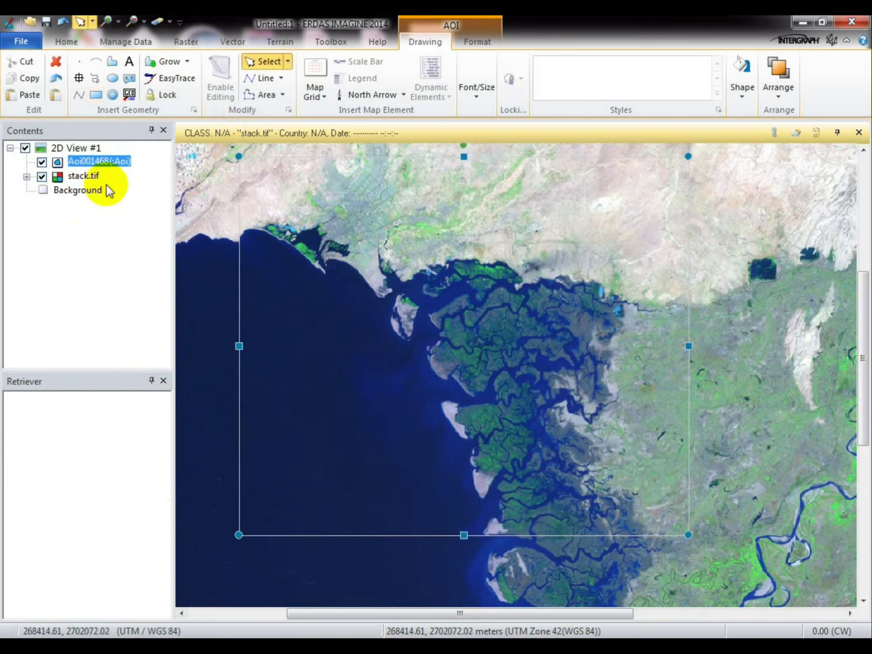
pyautogui.click(209, 195)
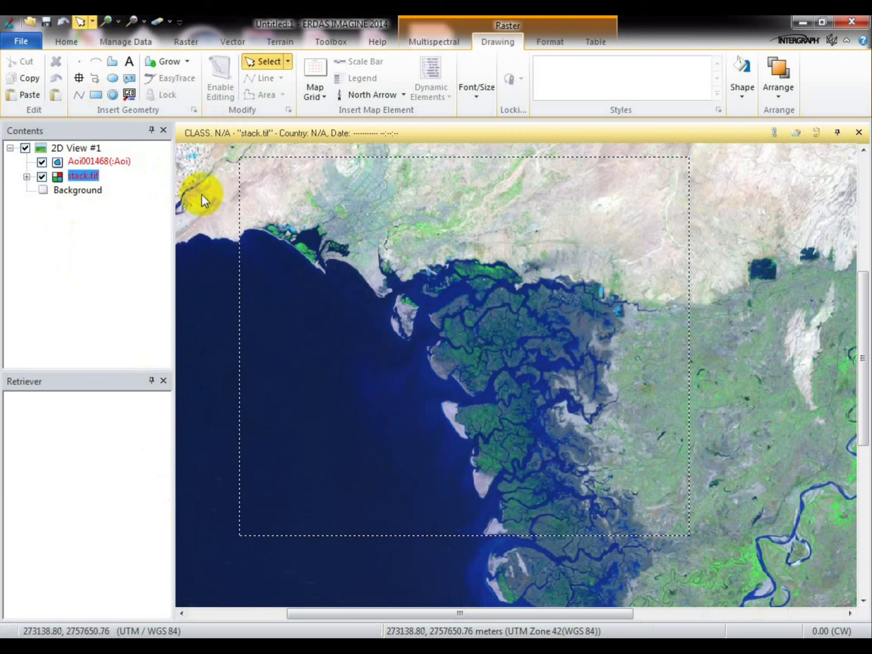
# - Start saving the AOI layer as a new file in folder LT05_L1TP_152043_19900508_20180301_01_T1 on drive G:
pyautogui.rightClick(114, 164)
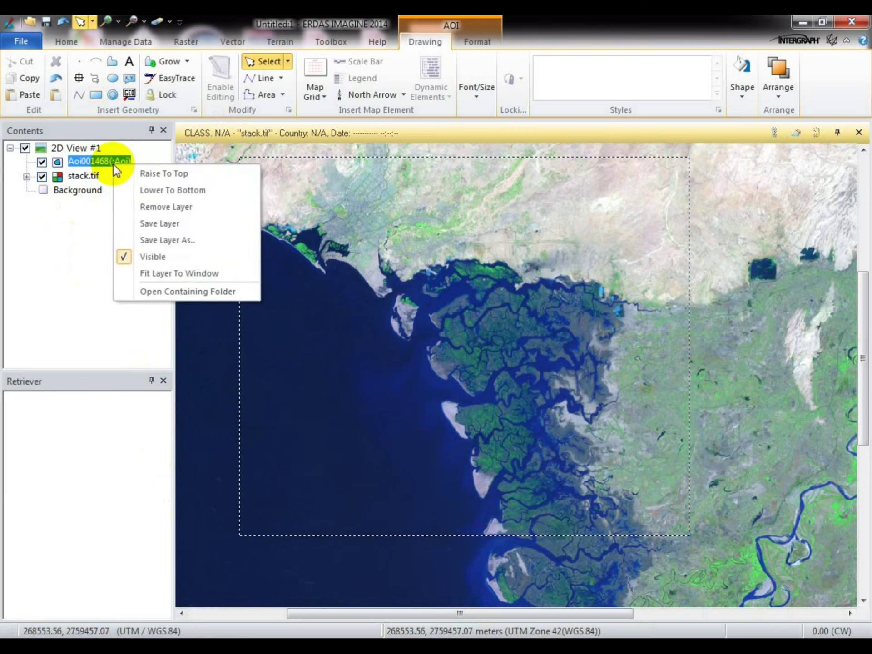
pyautogui.click(163, 241)
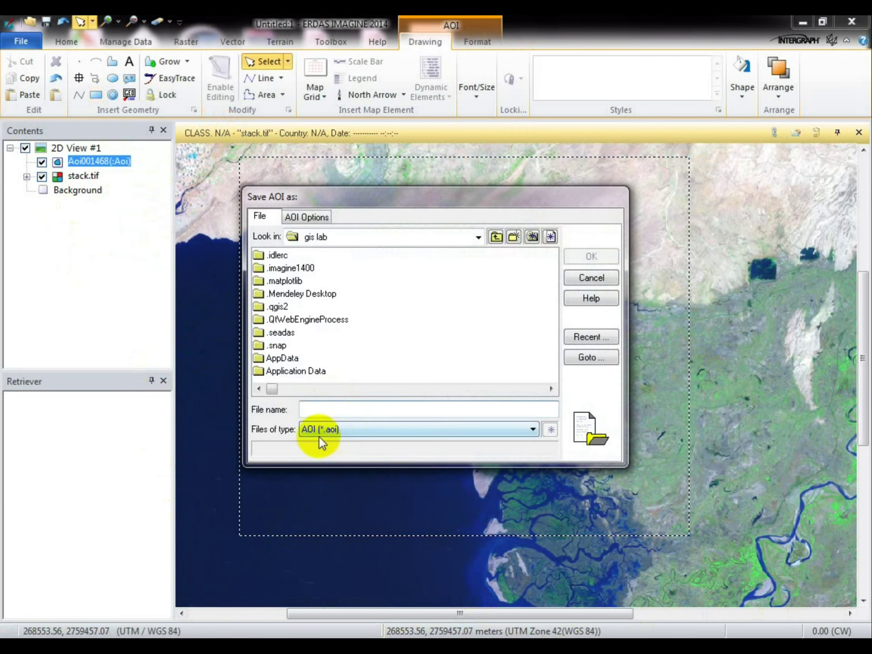
pyautogui.click(478, 237)
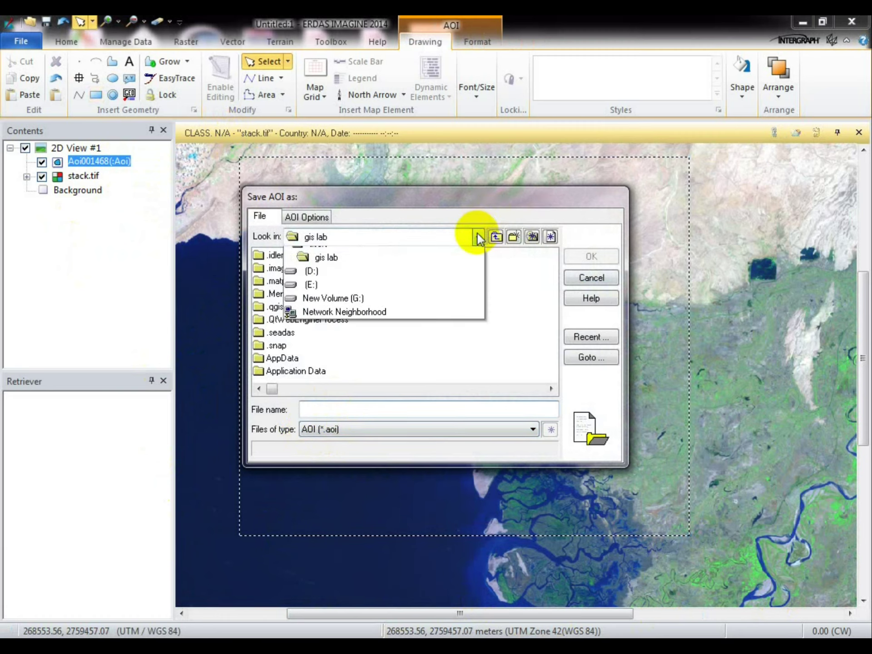
pyautogui.click(313, 322)
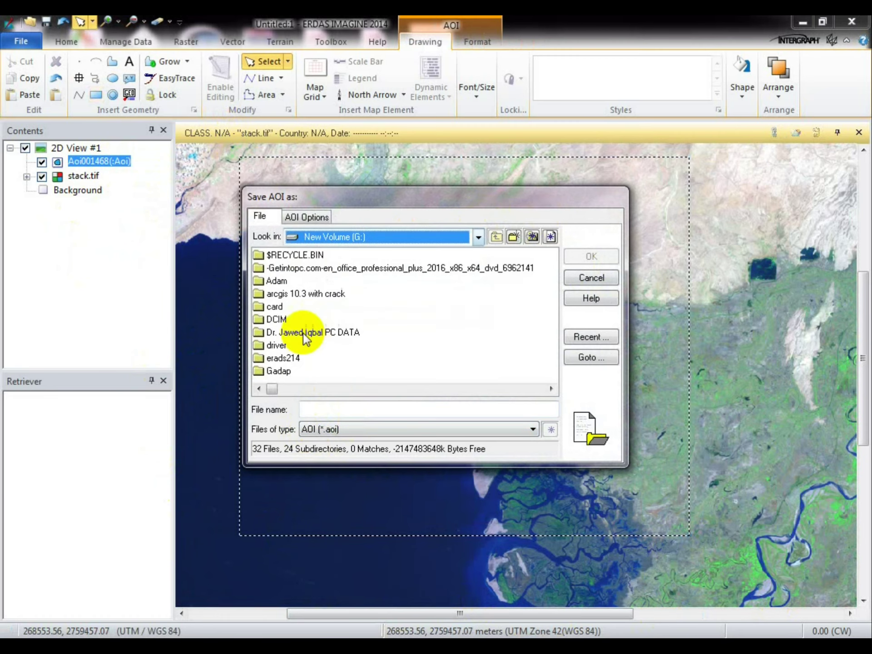
pyautogui.click(283, 296)
pyautogui.scroll(-3, 283, 287)
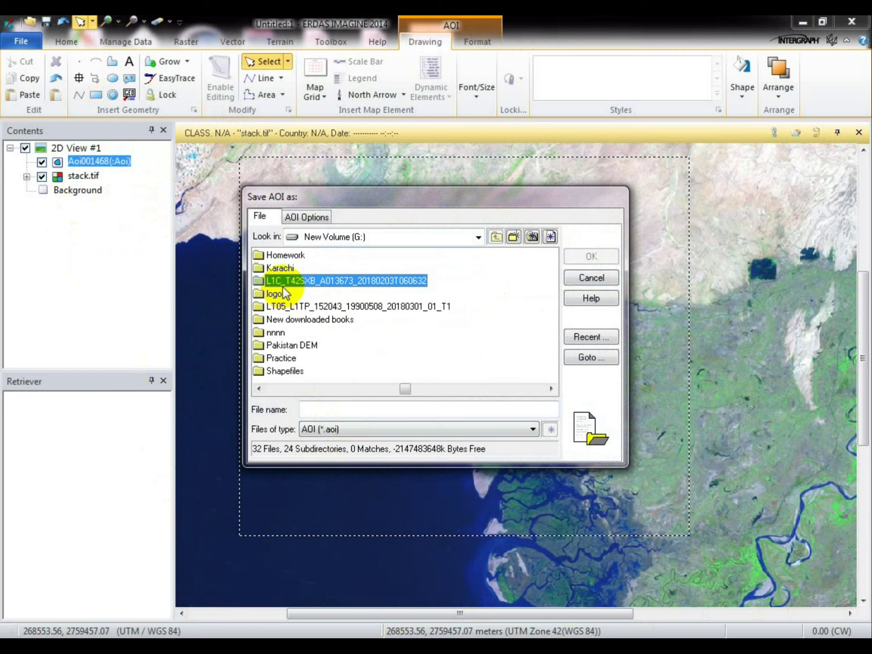
pyautogui.scroll(3, 282, 288)
pyautogui.click(307, 293)
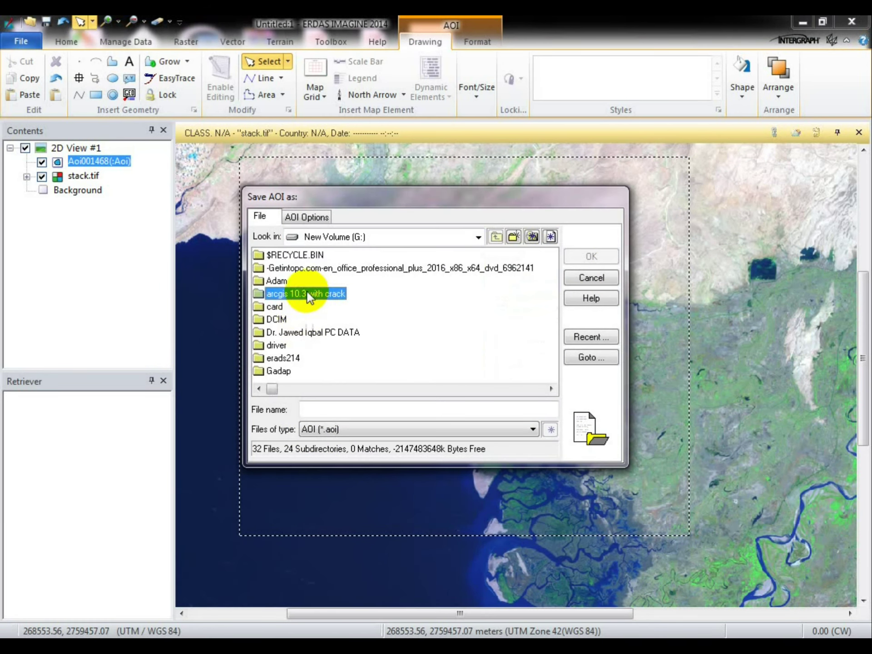
pyautogui.scroll(-3, 306, 290)
pyautogui.doubleClick(302, 306)
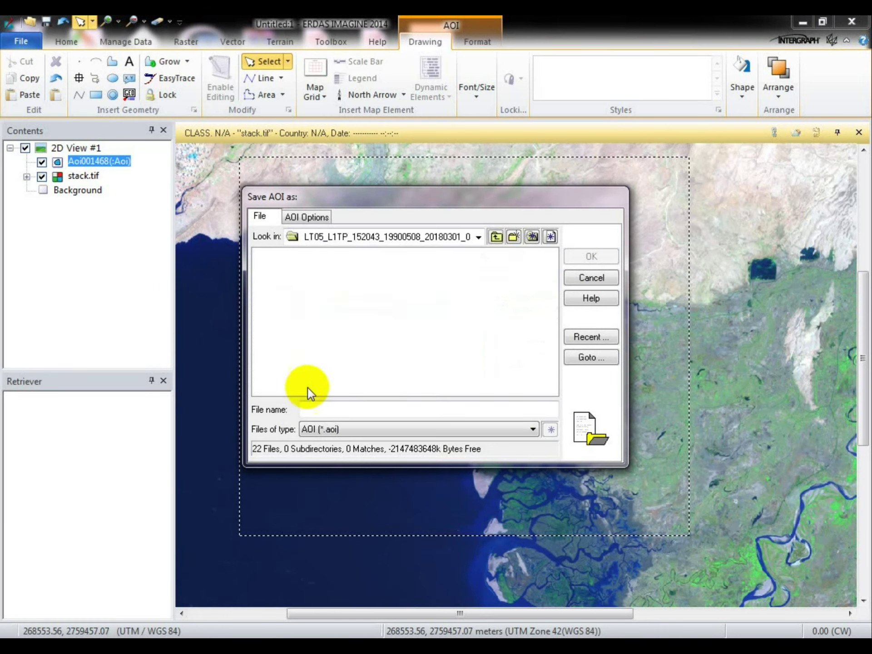
# - Name the AOI file study_area and save it in AOI (*.aoi) format
pyautogui.click(326, 413)
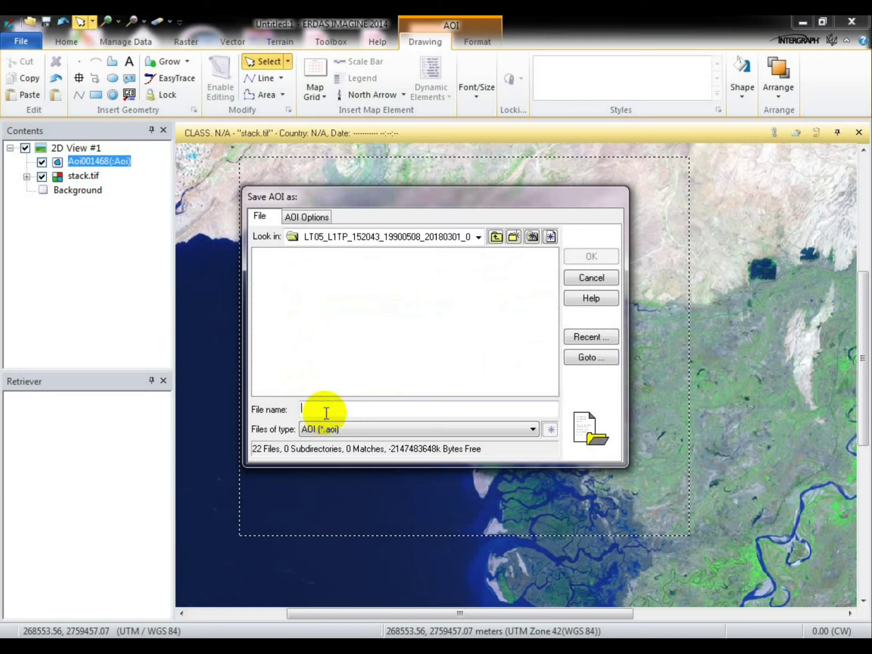
pyautogui.write('study_area')
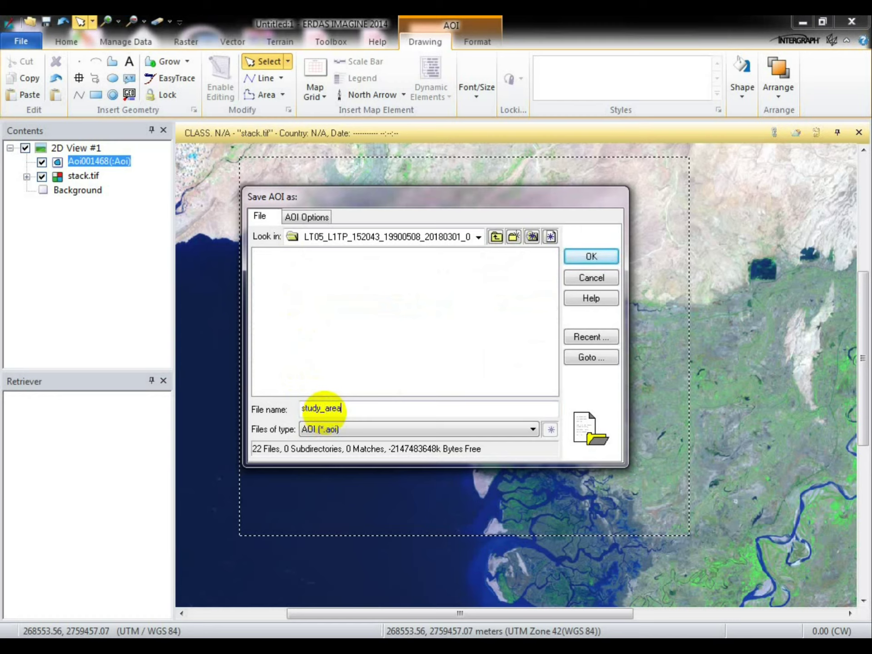
pyautogui.click(591, 257)
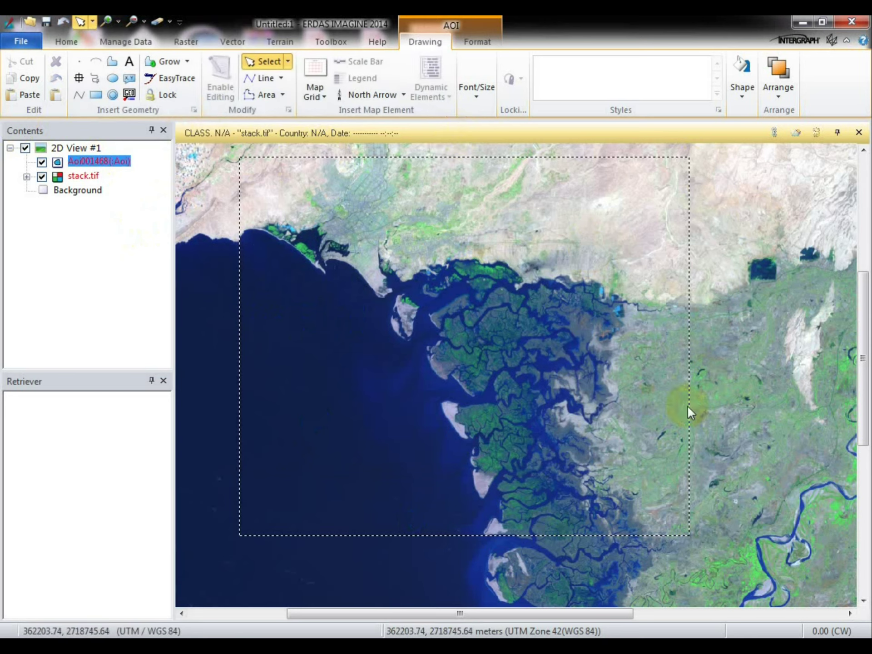
pyautogui.click(92, 302)
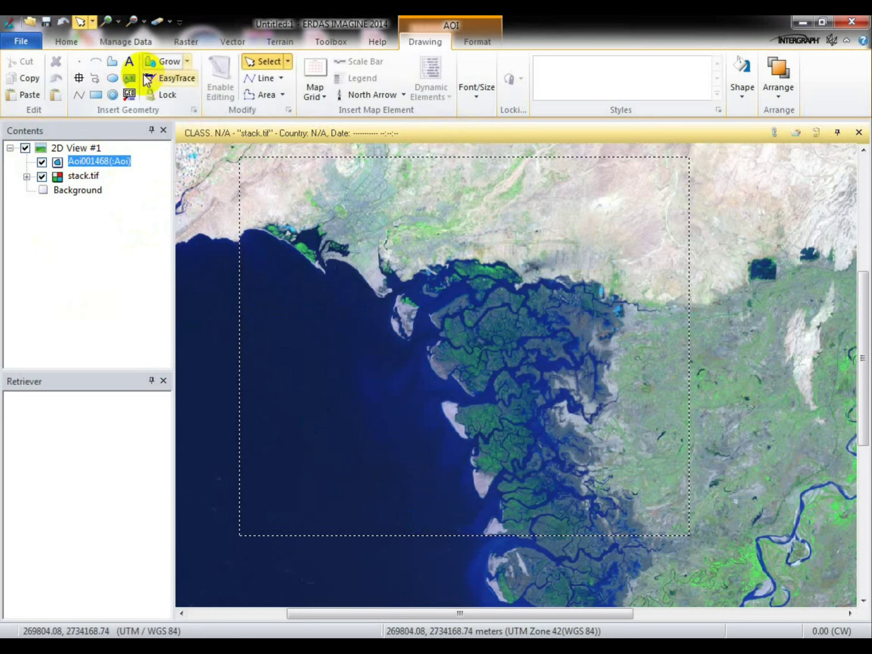
# - Start the Create Subset Image tool with stack.tif as input, and move its dialog clear of the contents list
pyautogui.click(184, 43)
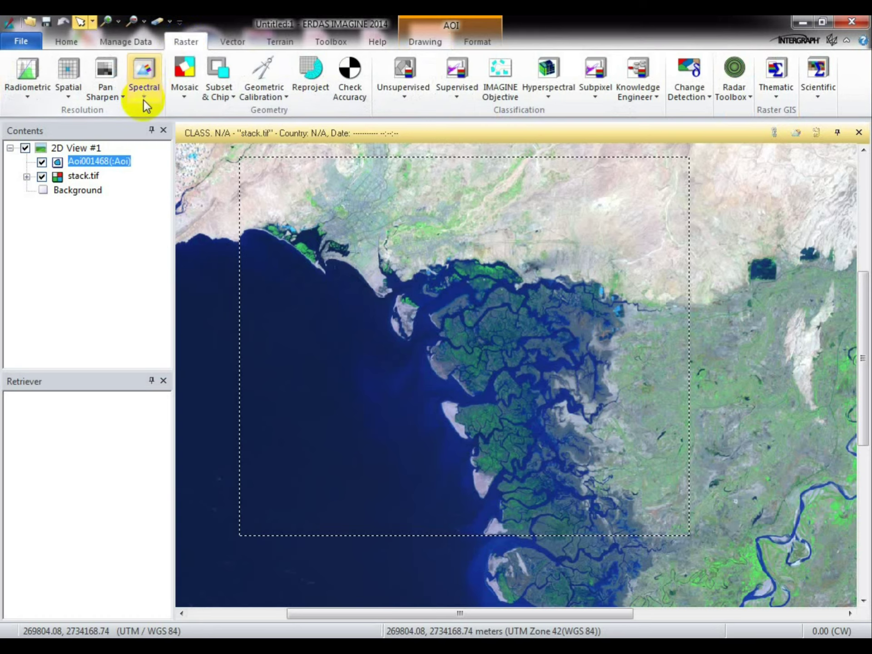
pyautogui.click(218, 98)
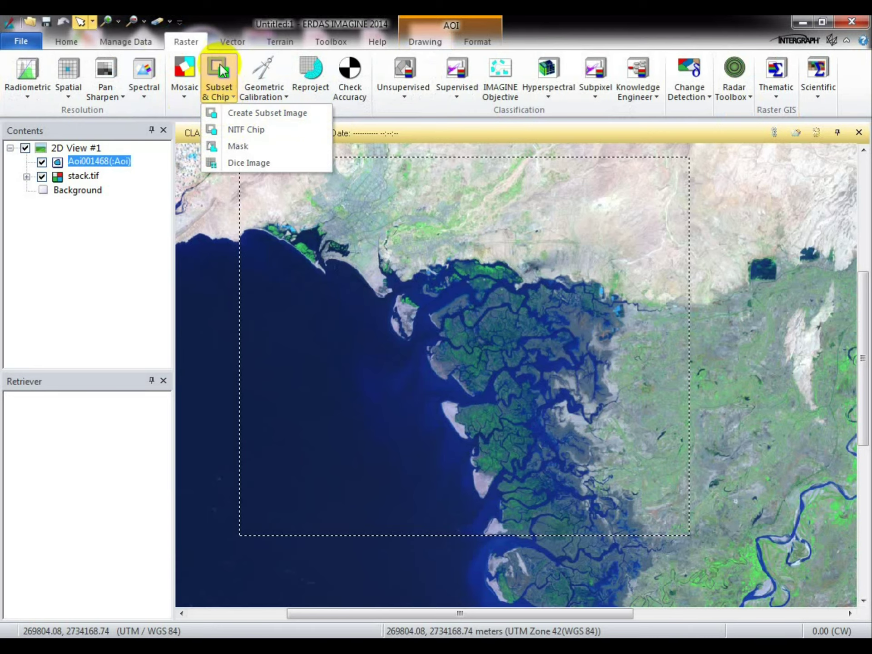
pyautogui.click(279, 115)
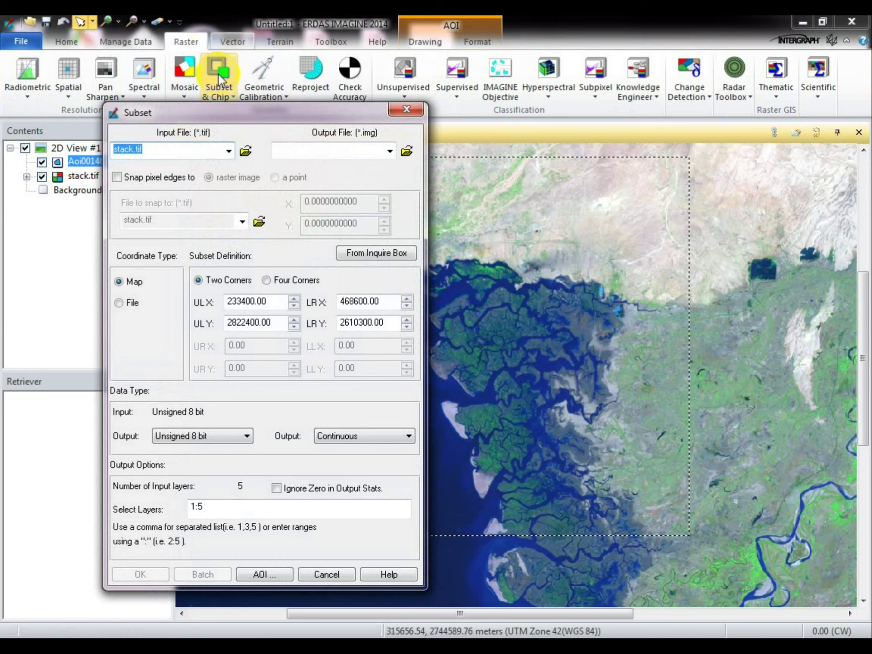
pyautogui.moveTo(235, 113); pyautogui.dragTo(514, 165)
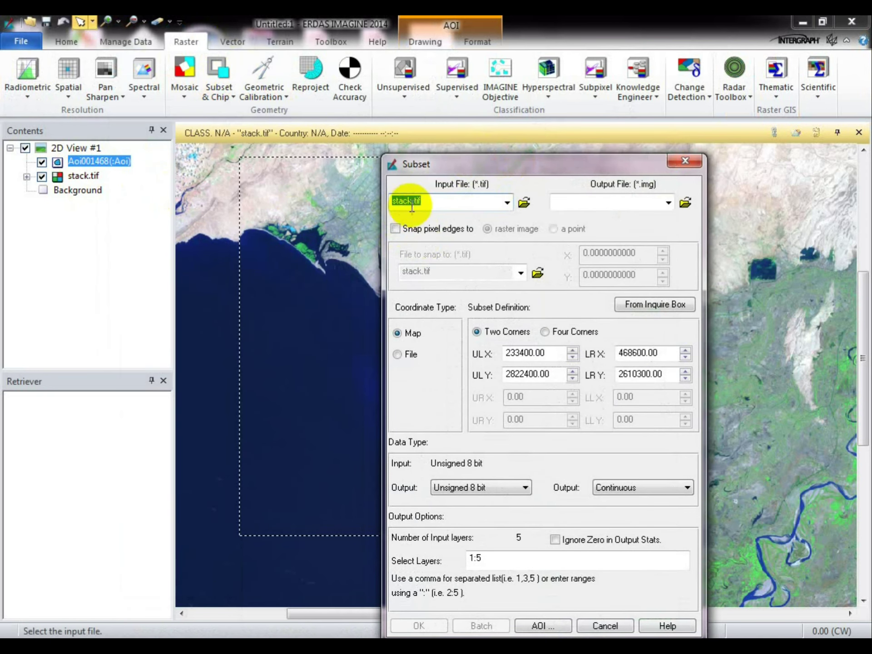
pyautogui.click(471, 205)
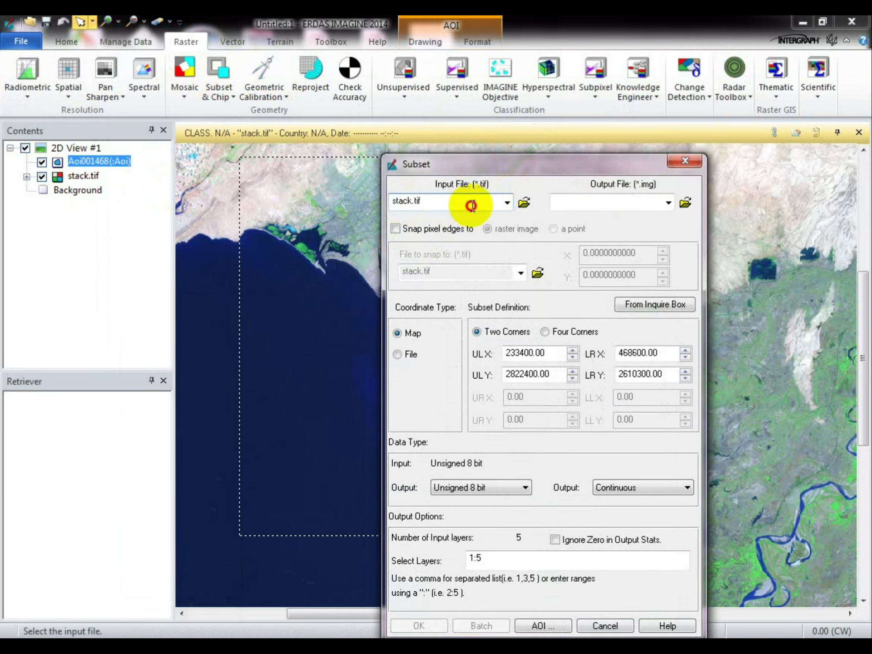
# - Choose folder LT05_L1TP_152043_19900508_20180301_01_T1 on drive G: as the location of the subset's output file
pyautogui.click(686, 204)
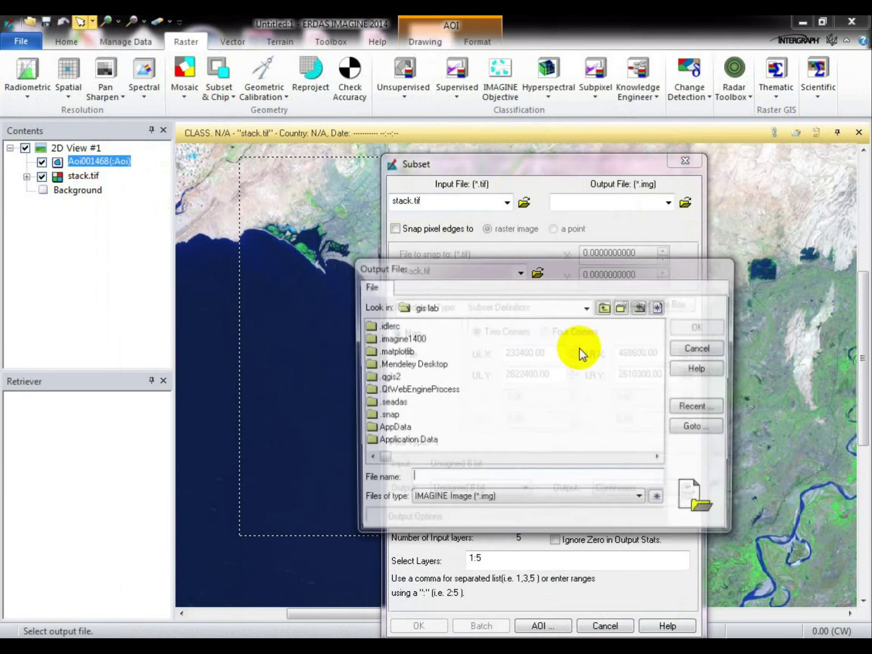
pyautogui.click(522, 307)
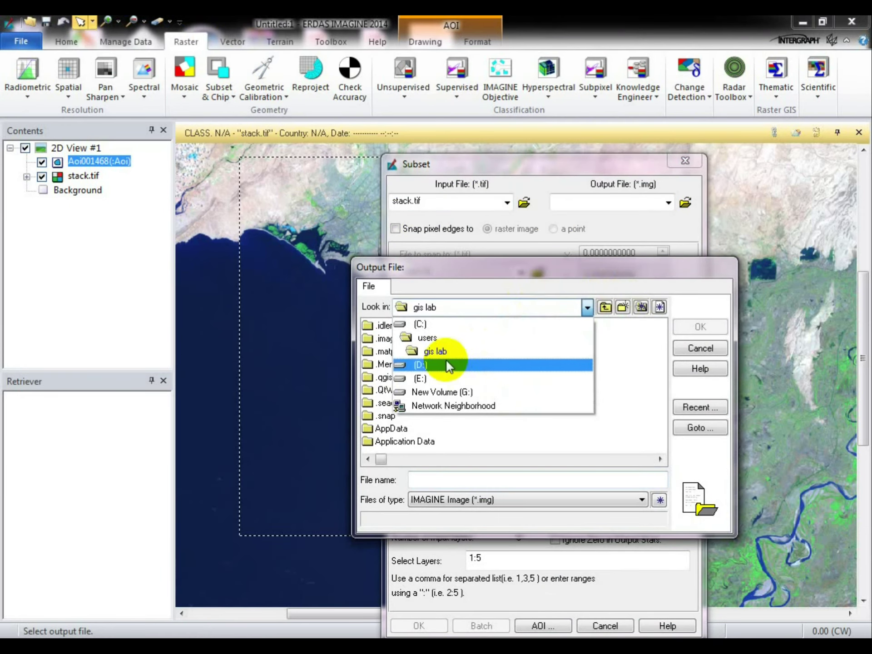
pyautogui.click(429, 392)
pyautogui.click(413, 399)
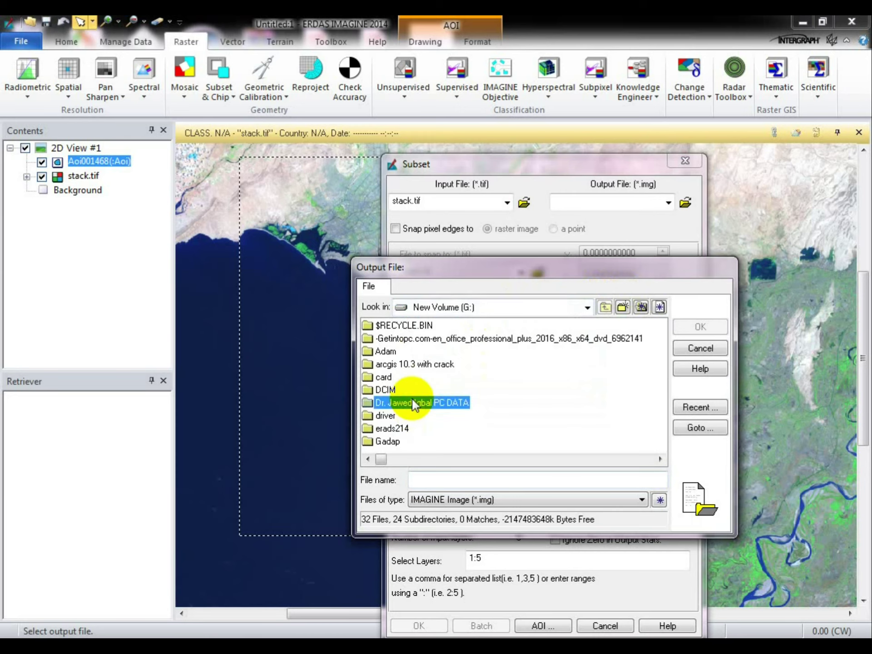
pyautogui.press('l')
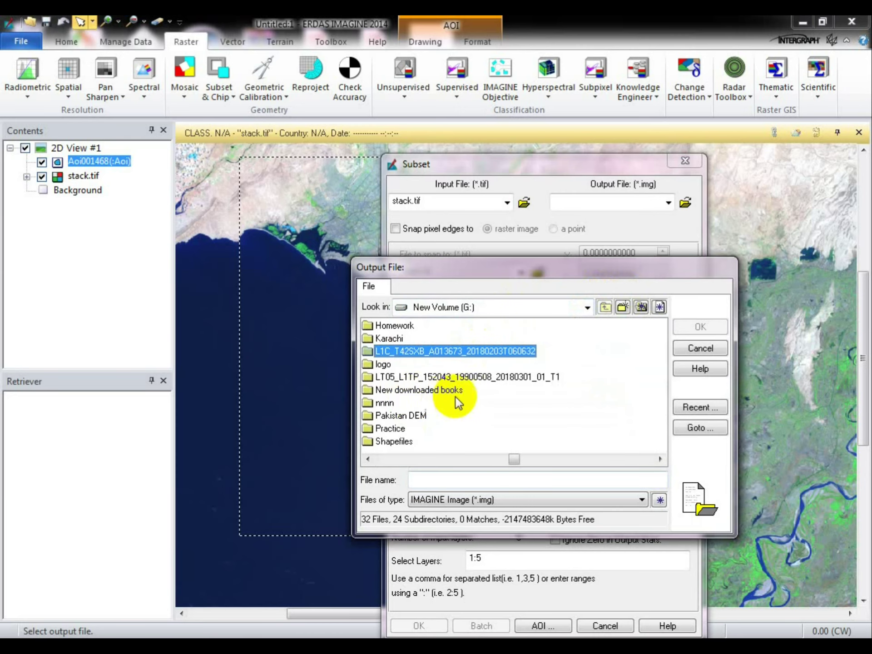
pyautogui.doubleClick(379, 377)
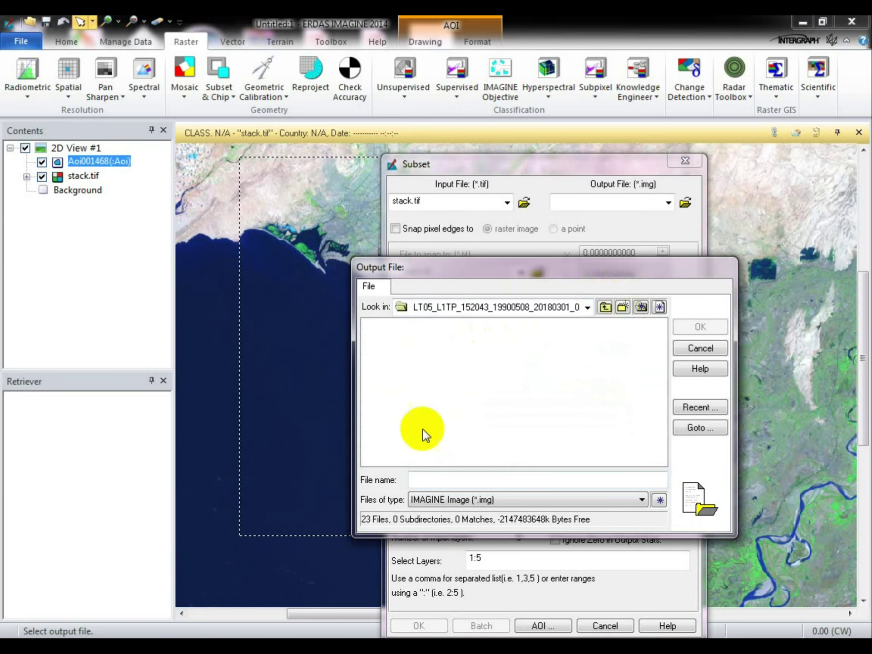
pyautogui.click(462, 483)
pyautogui.write('subset')
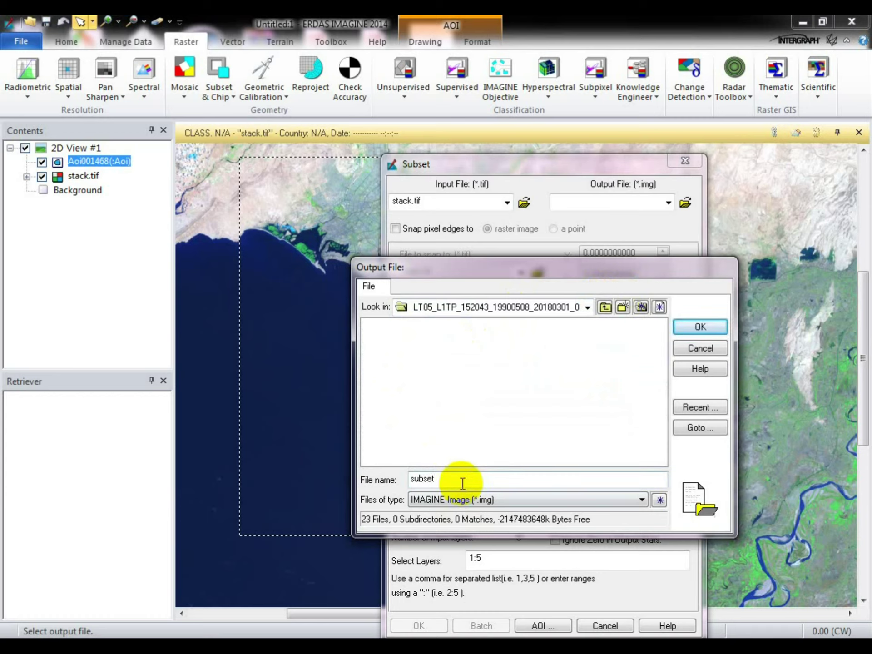
pyautogui.write('_stud')
pyautogui.press('BackSpace')
pyautogui.press('BackSpace')
pyautogui.press('BackSpace')
pyautogui.press('BackSpace')
pyautogui.press('BackSpace')
pyautogui.press('BackSpace')
pyautogui.press('BackSpace')
pyautogui.press('BackSpace')
pyautogui.press('BackSpace')
pyautogui.press('BackSpace')
pyautogui.press('BackSpace')
# - Name the subset's output file study_area, keep the IMAGINE Image (*.img) format, and confirm the output file
pyautogui.write('study_area')
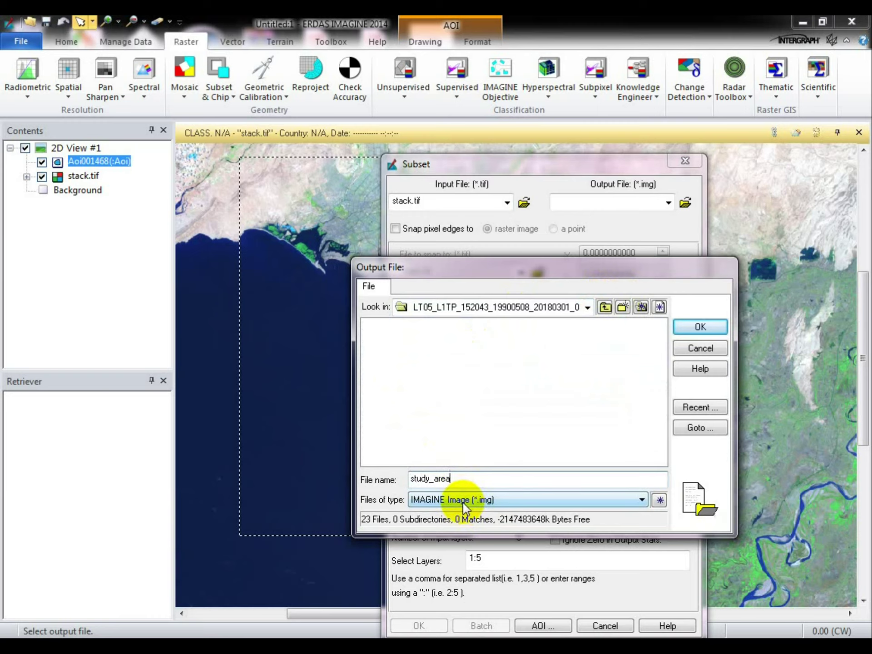
pyautogui.click(463, 503)
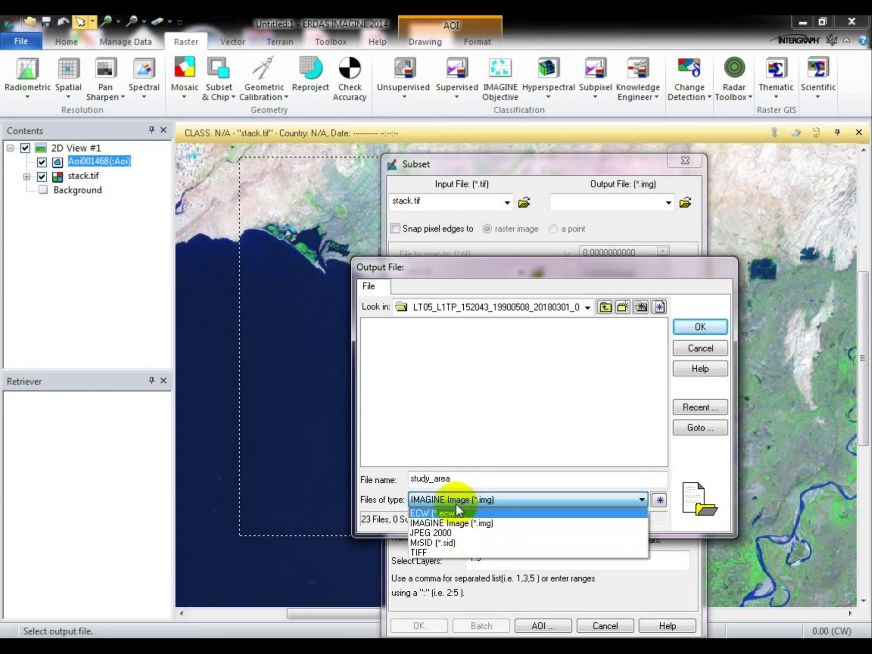
pyautogui.click(483, 480)
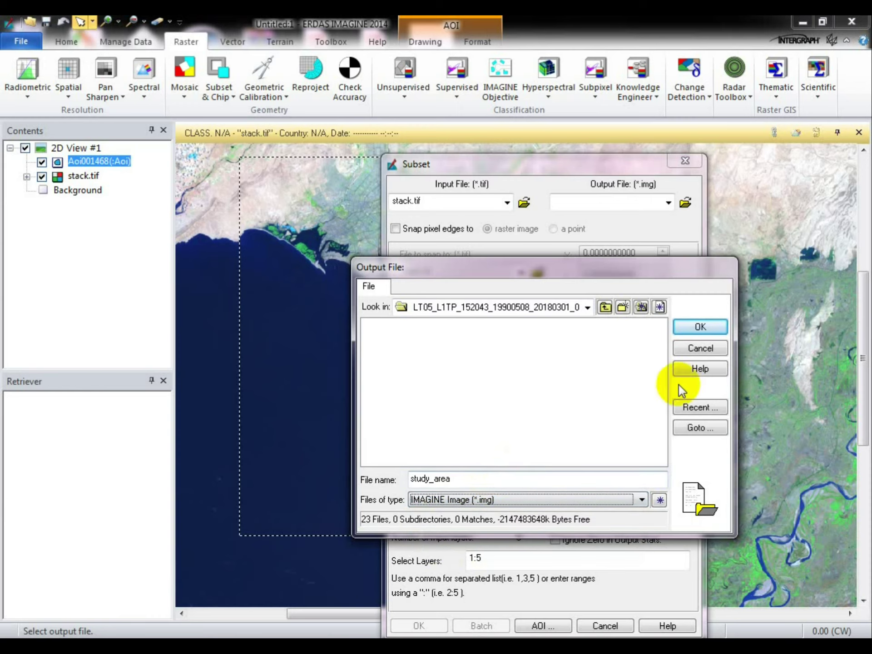
pyautogui.click(705, 324)
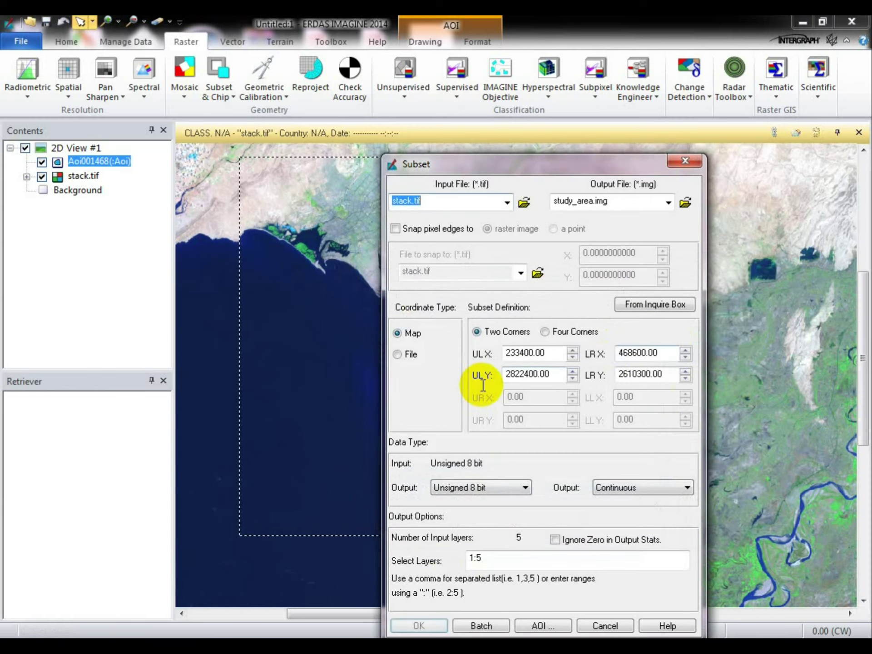
# - Move the Subset dialog so all its options are reachable, and keep layers 1:5 selected for the output
pyautogui.moveTo(520, 164); pyautogui.dragTo(496, 23)
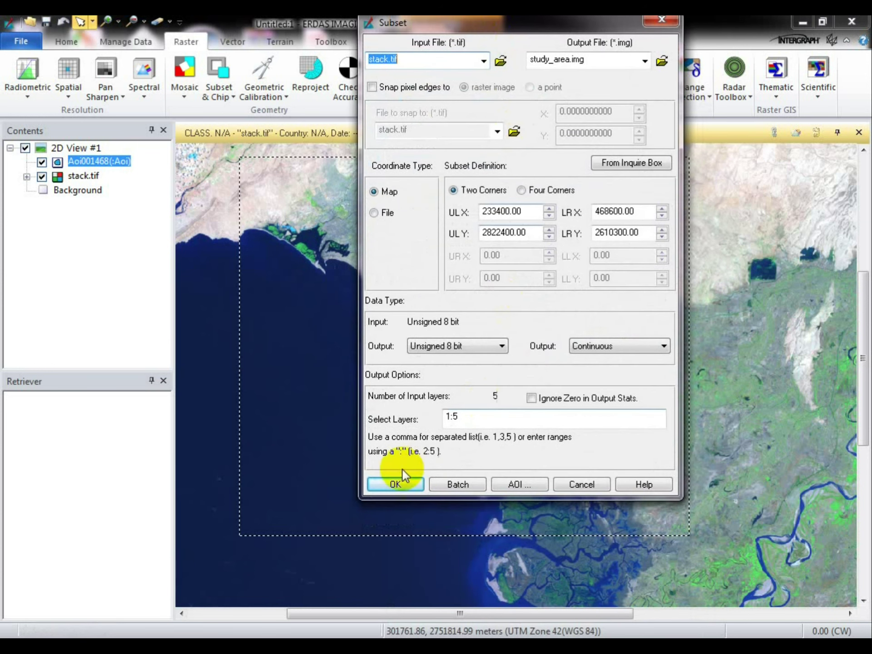
pyautogui.click(461, 417)
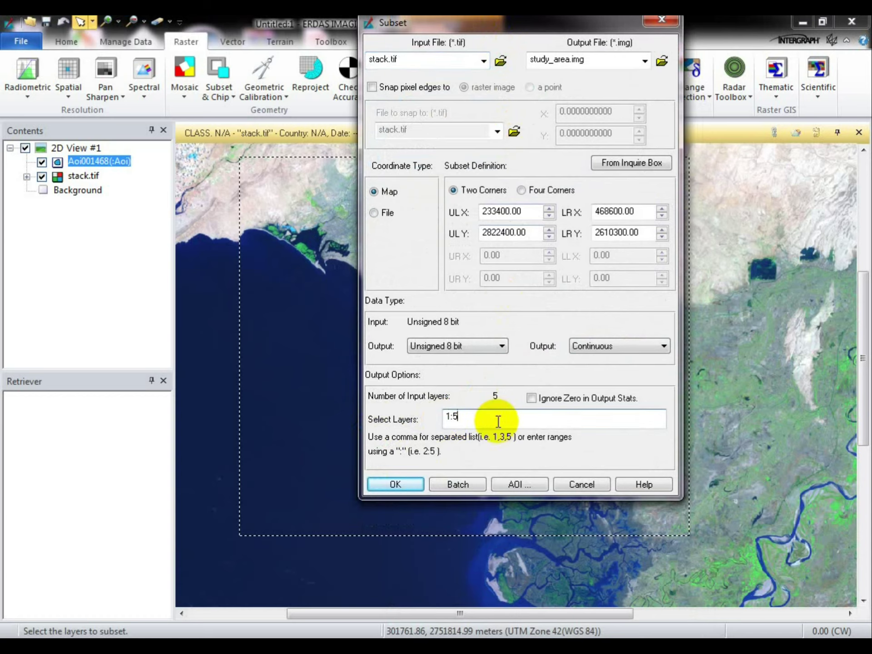
pyautogui.moveTo(462, 415); pyautogui.dragTo(440, 416)
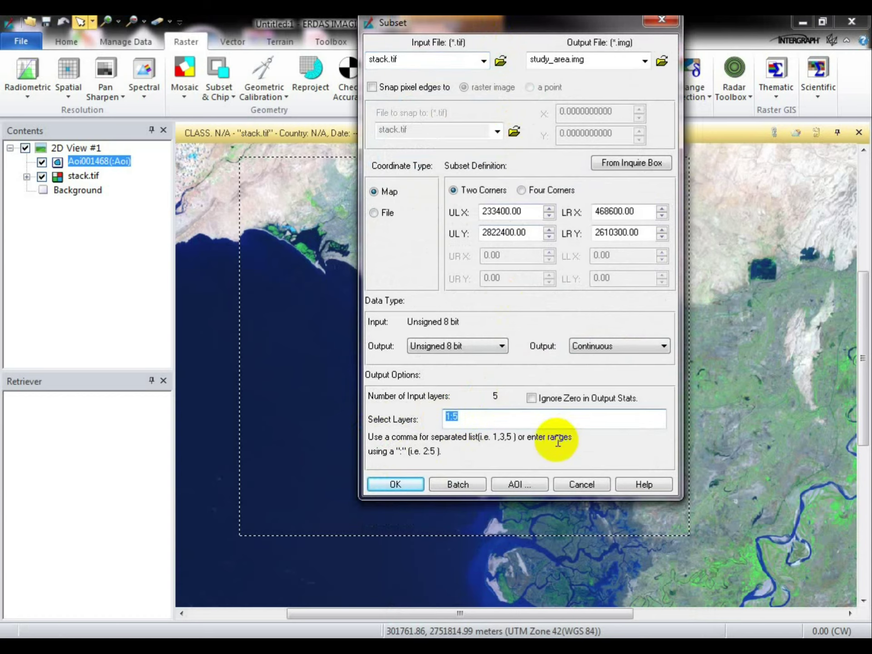
# - Set the subset's AOI source to the saved AOI file study_area.aoi from the recently used files
pyautogui.click(511, 484)
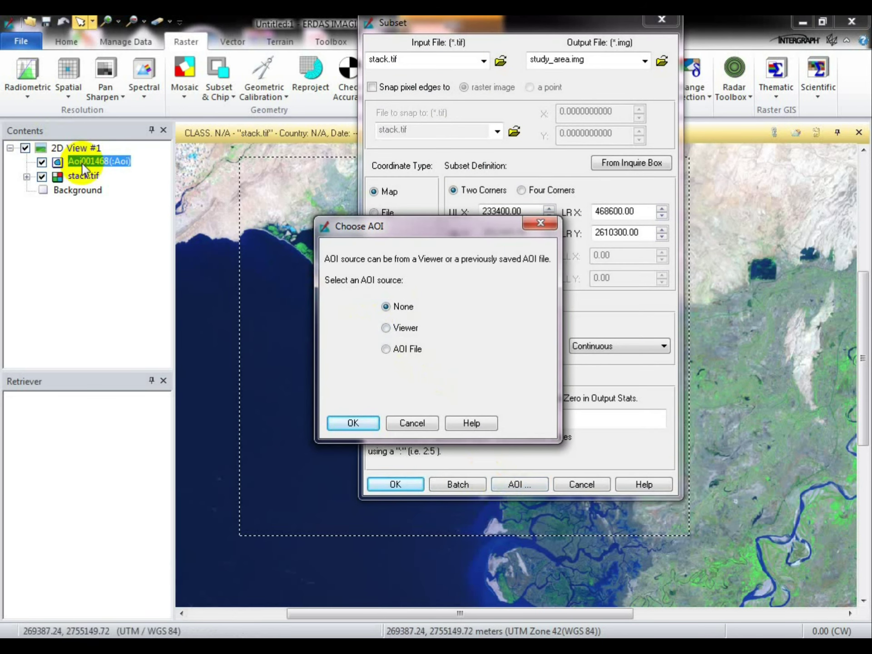
pyautogui.click(386, 349)
pyautogui.click(541, 393)
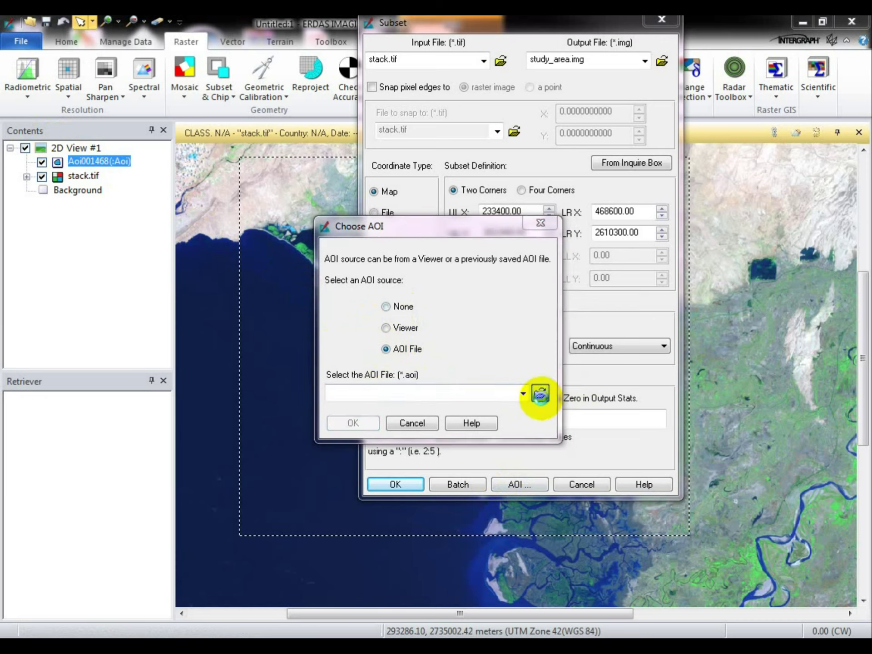
pyautogui.click(578, 345)
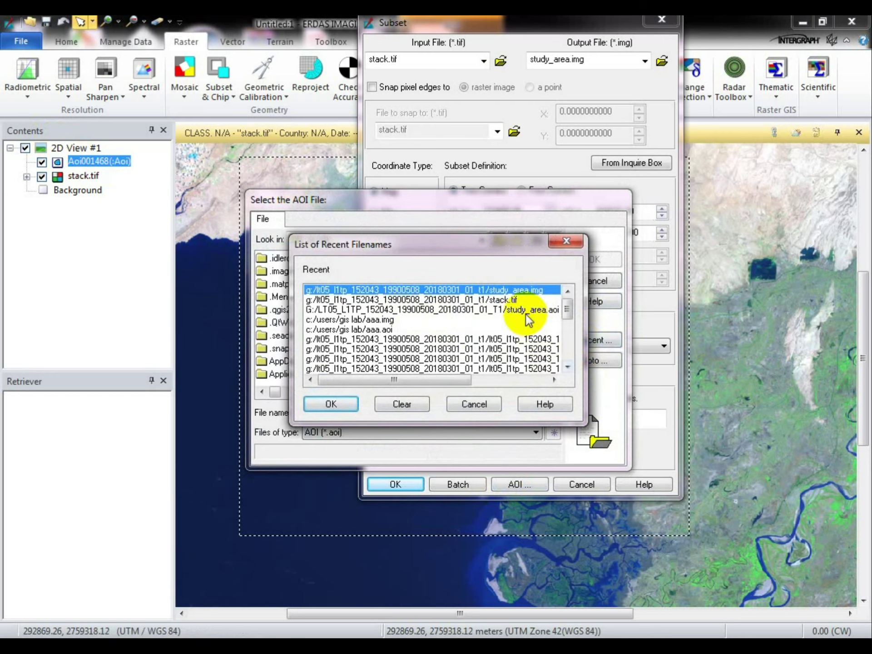
pyautogui.click(528, 310)
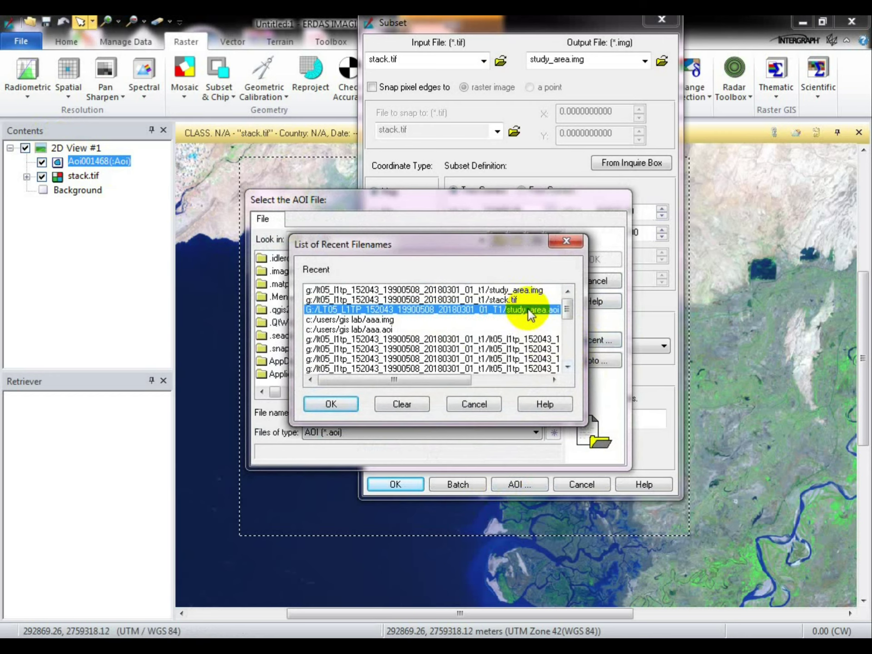
pyautogui.click(343, 408)
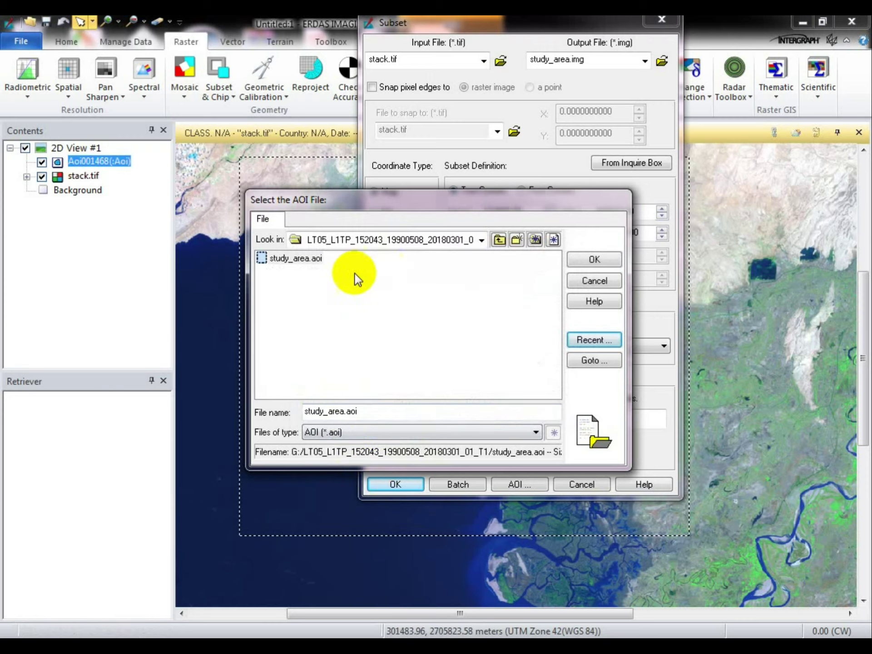
pyautogui.click(570, 259)
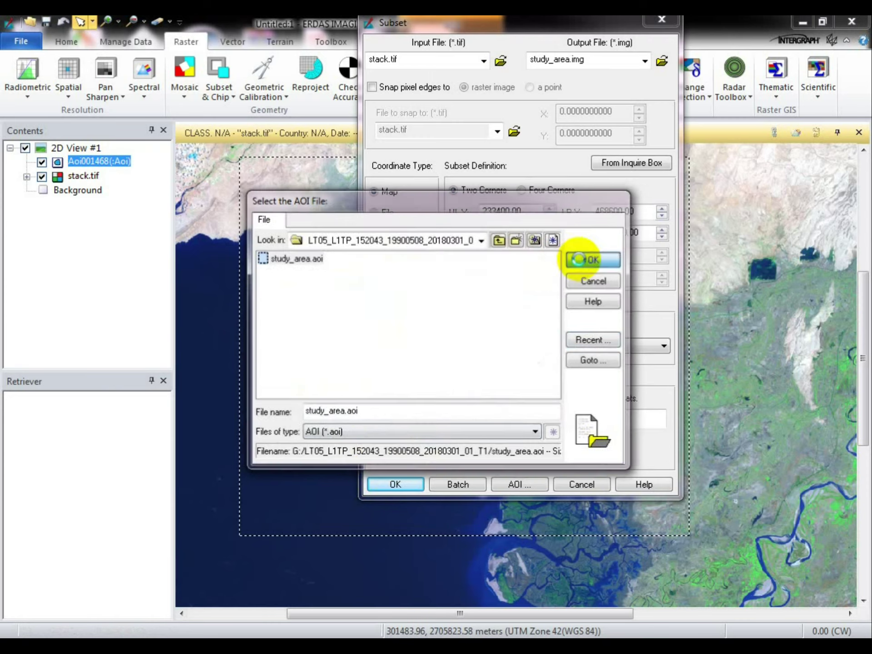
pyautogui.click(366, 427)
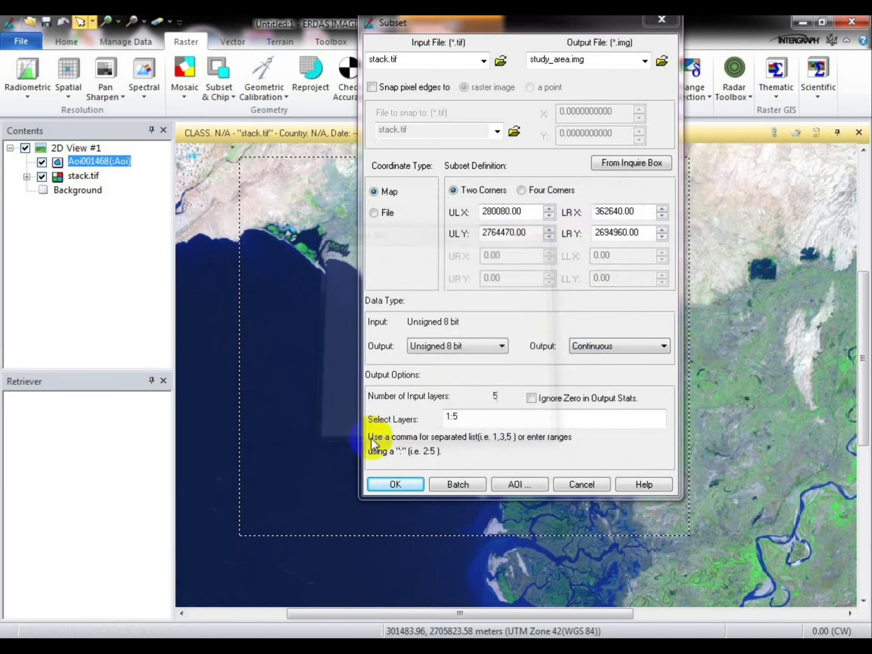
# - Run the subset with the current settings and close the process list
pyautogui.click(388, 485)
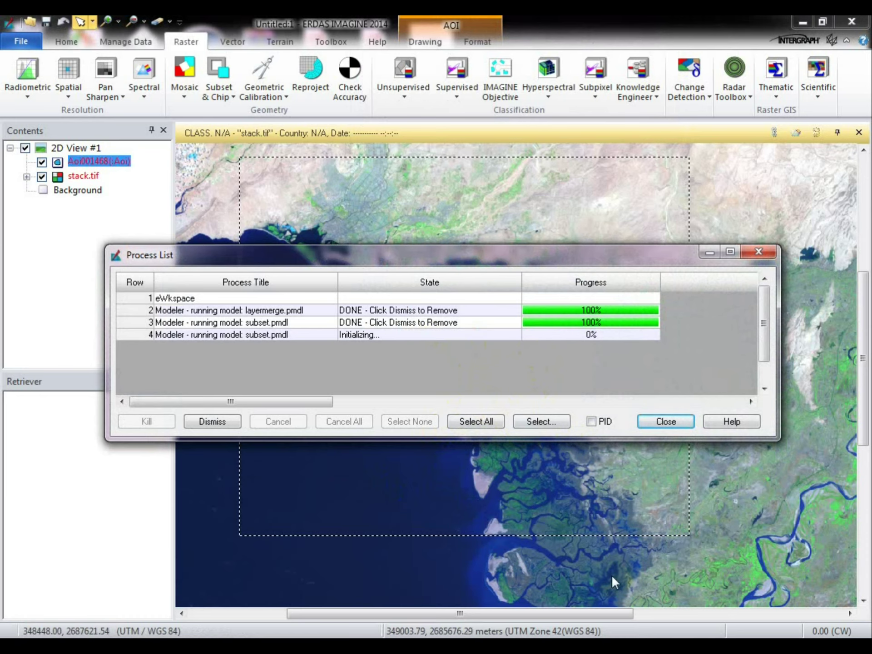
pyautogui.moveTo(583, 647)
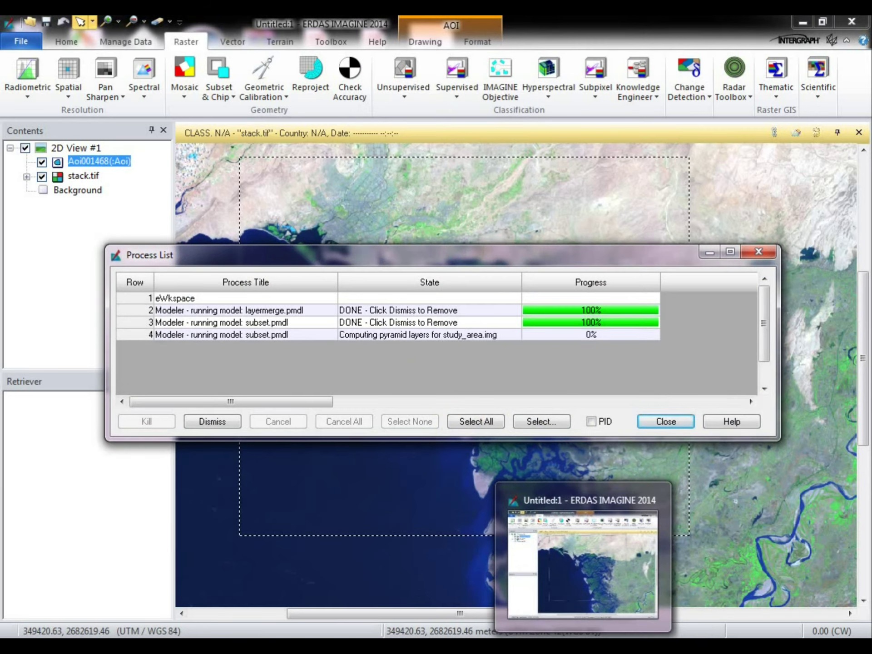
pyautogui.click(664, 425)
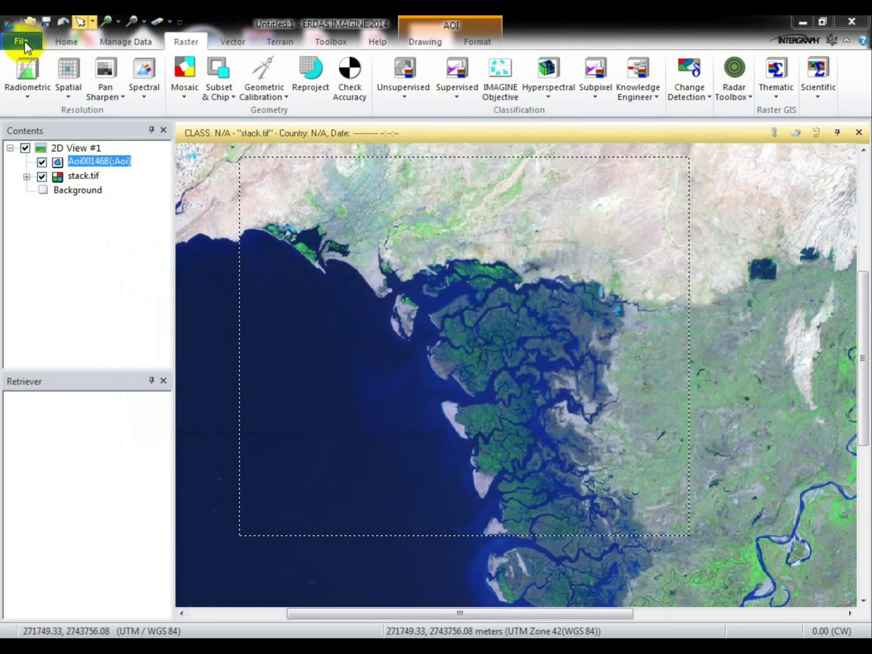
# - Add the recently created study_area.img to the 2D view and hide the stack.tif layer
pyautogui.click(31, 20)
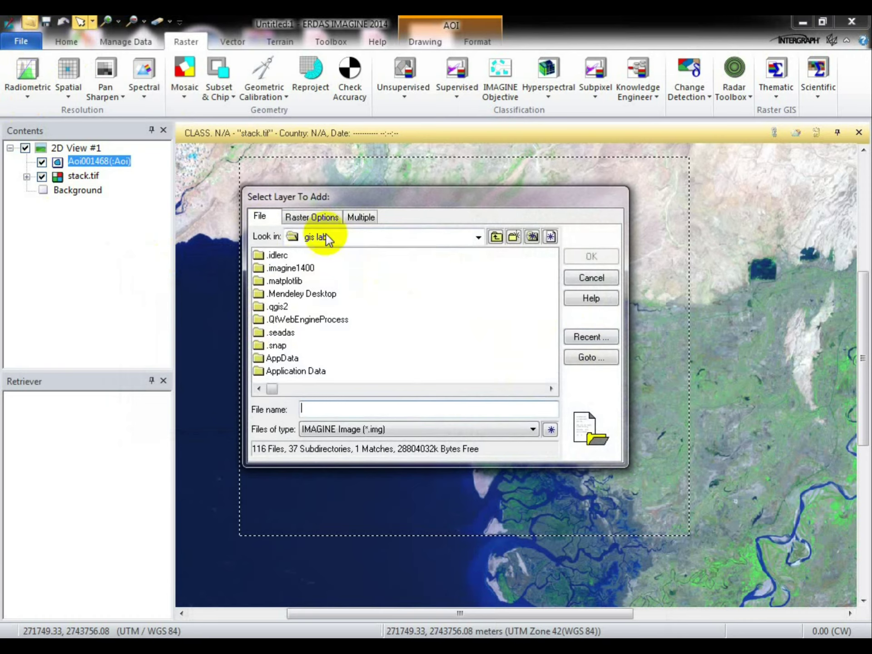
pyautogui.click(588, 337)
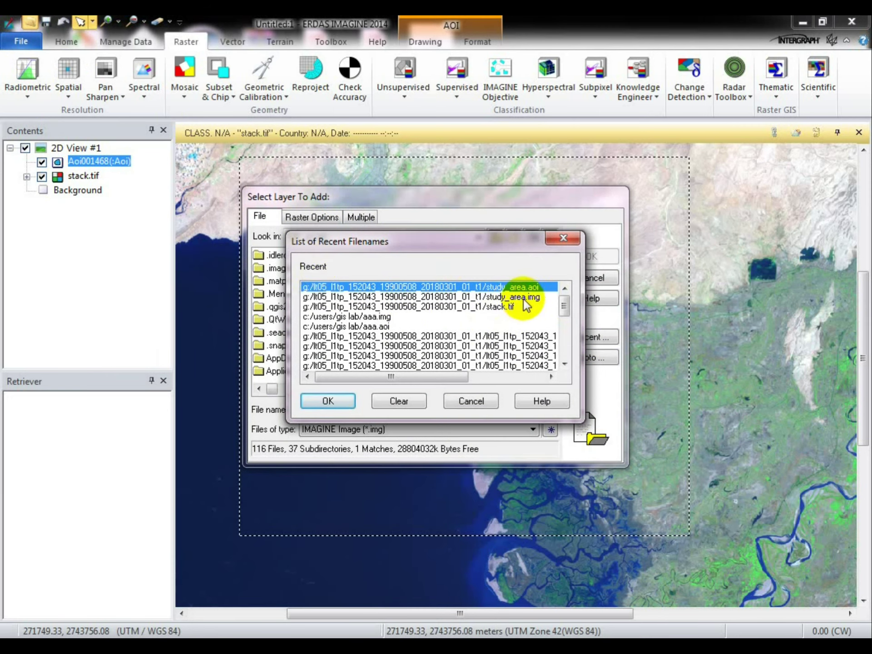
pyautogui.click(493, 298)
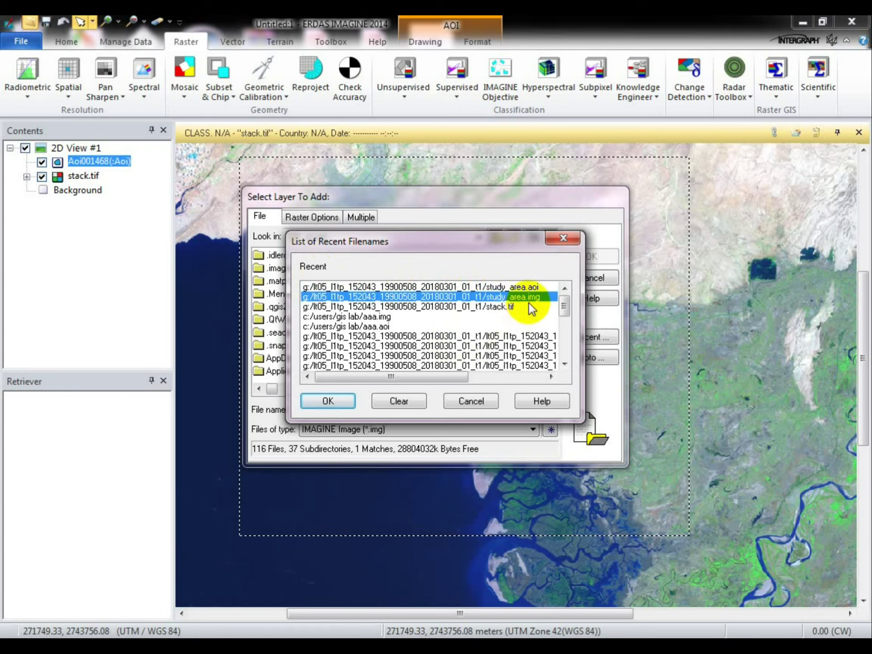
pyautogui.click(342, 402)
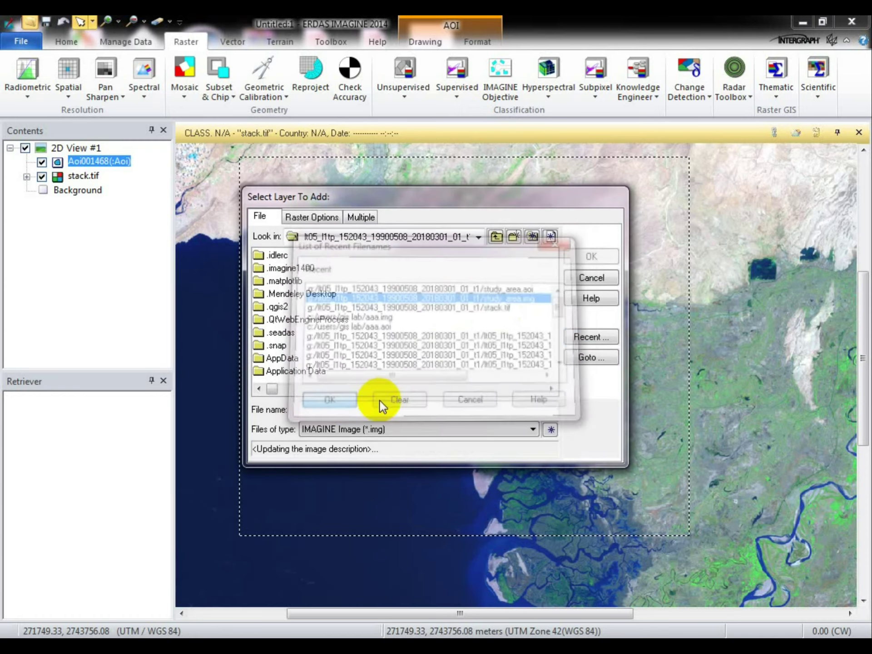
pyautogui.click(318, 256)
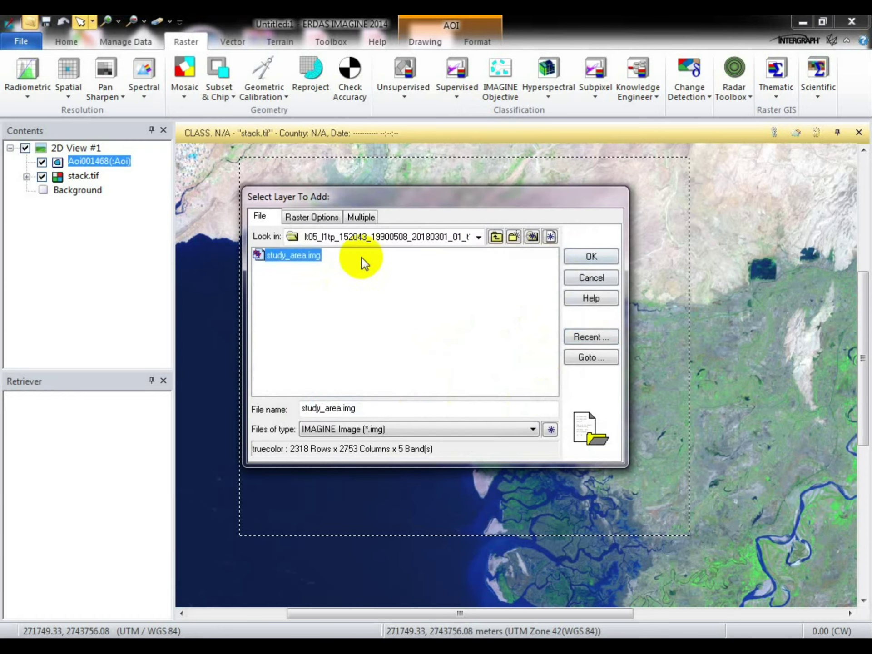
pyautogui.click(585, 257)
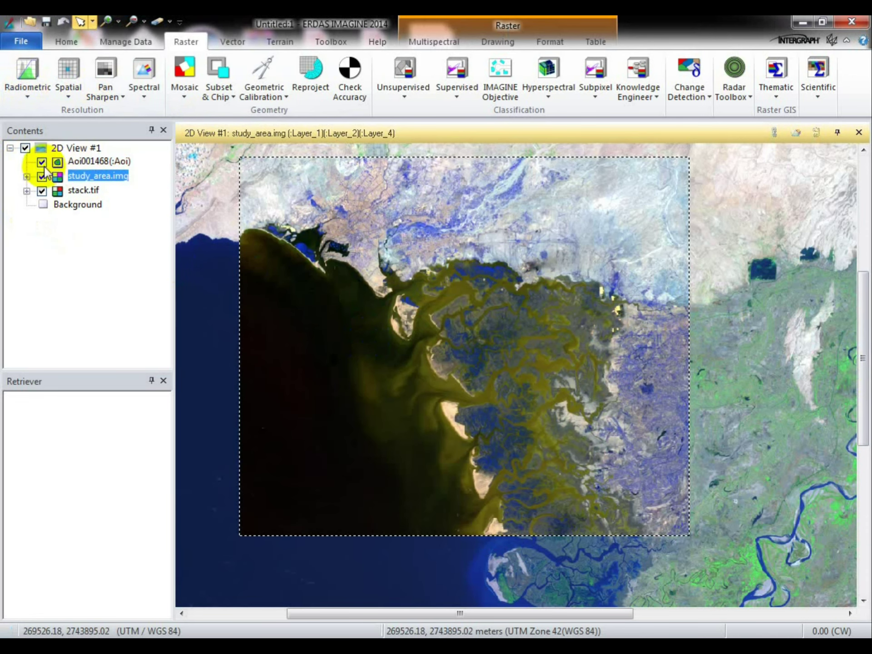
pyautogui.click(41, 191)
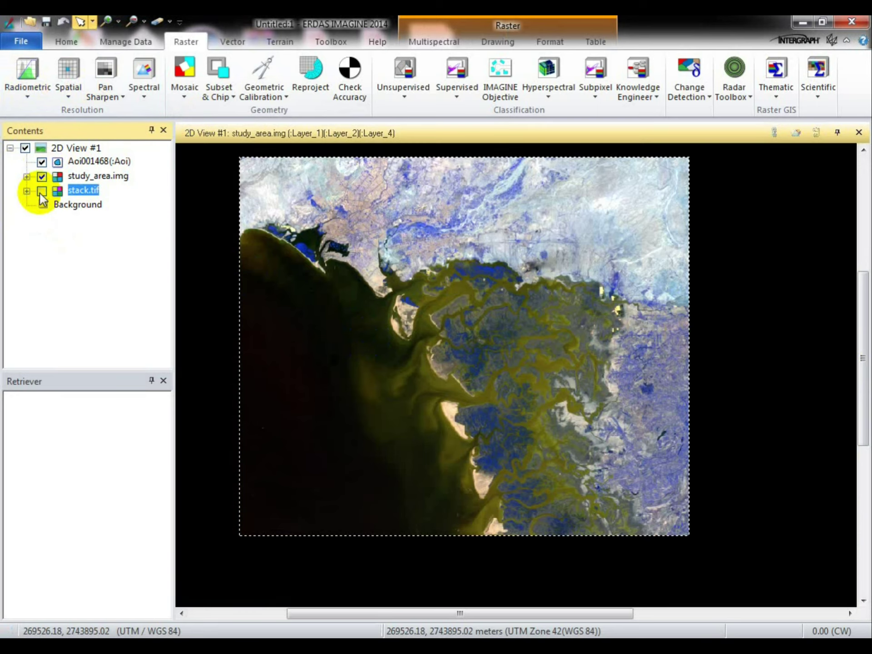
# - Set the band combination of study_area.img to Layer_5 for red, Layer_4 for green and Layer_2 for blue
pyautogui.click(86, 176)
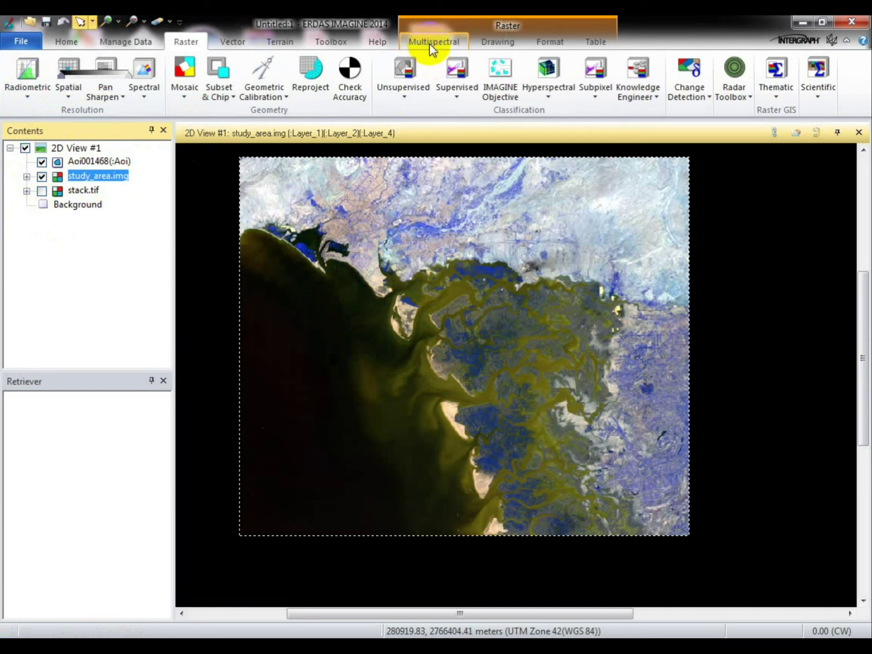
pyautogui.click(447, 44)
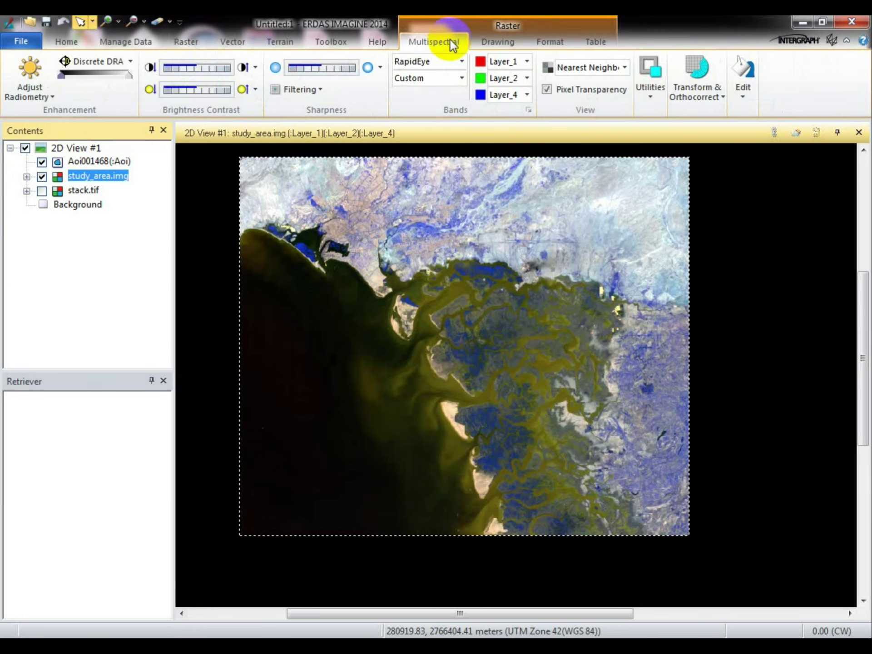
pyautogui.click(527, 62)
pyautogui.click(486, 125)
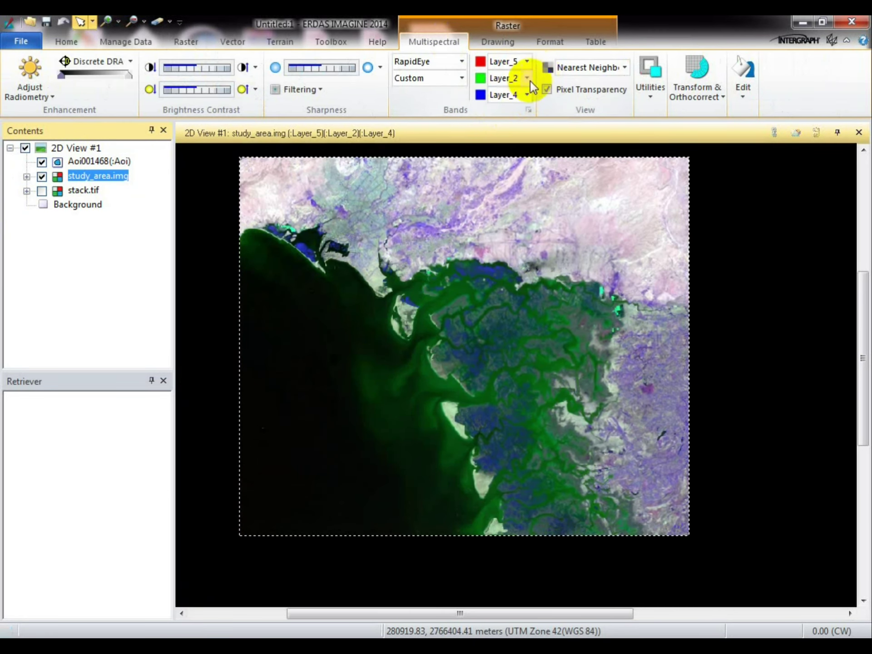
pyautogui.click(527, 78)
pyautogui.click(496, 130)
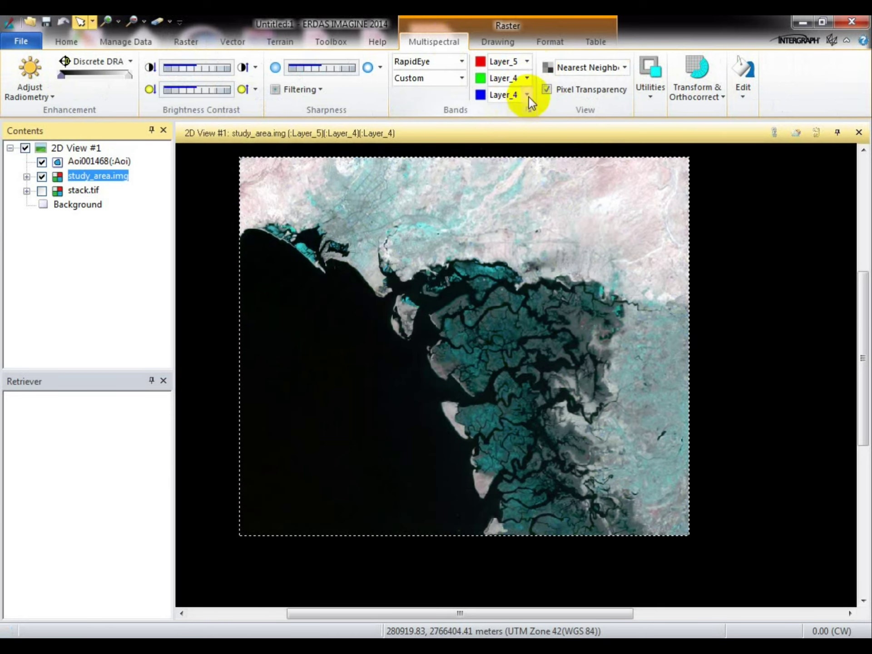
pyautogui.click(527, 95)
pyautogui.click(506, 122)
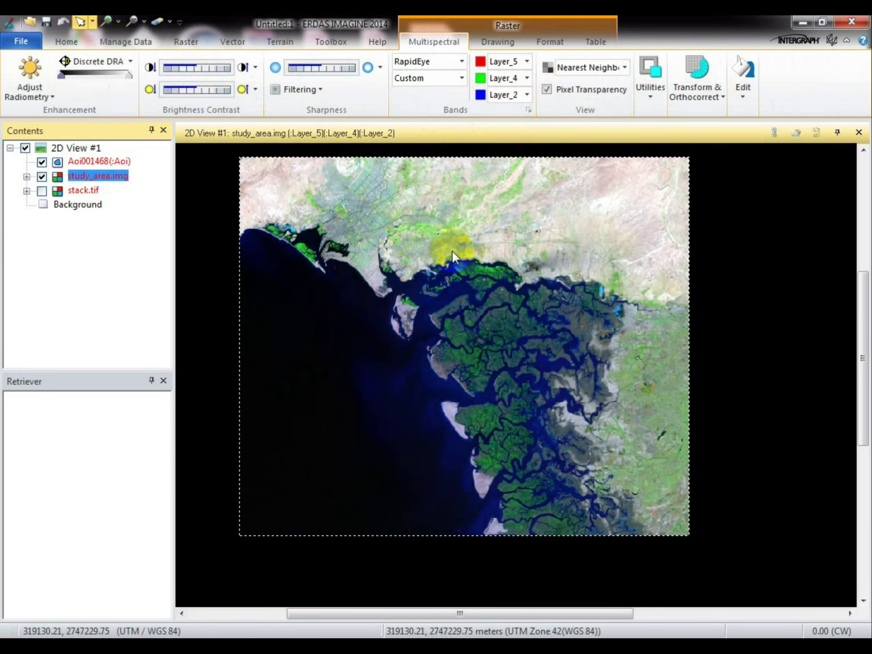
pyautogui.click(365, 320)
pyautogui.moveTo(365, 320)
pyautogui.mouseDown()
pyautogui.moveTo(419, 377)
pyautogui.moveTo(534, 555)
pyautogui.mouseUp()
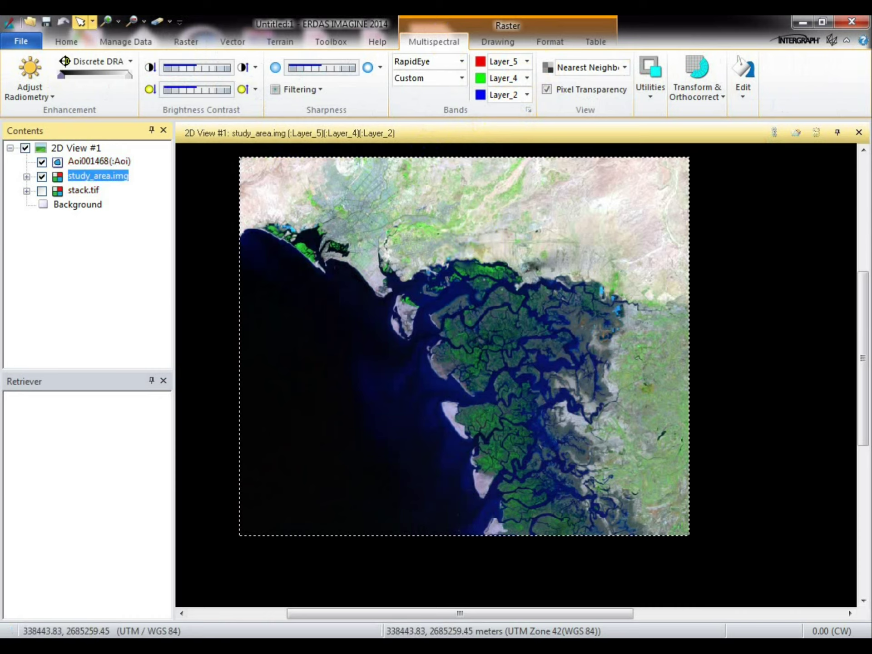